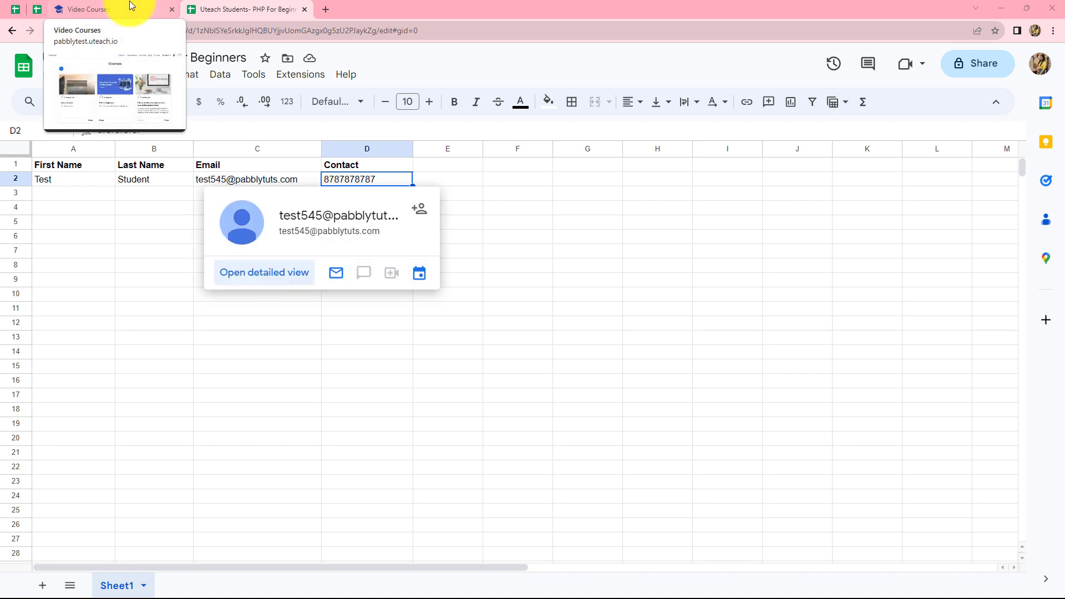
Browse the Uteach Video Courses catalogue, including PHP for Beginners, then open a blank browser tab
{"action": "left_click", "coordinate": [129, 7]}
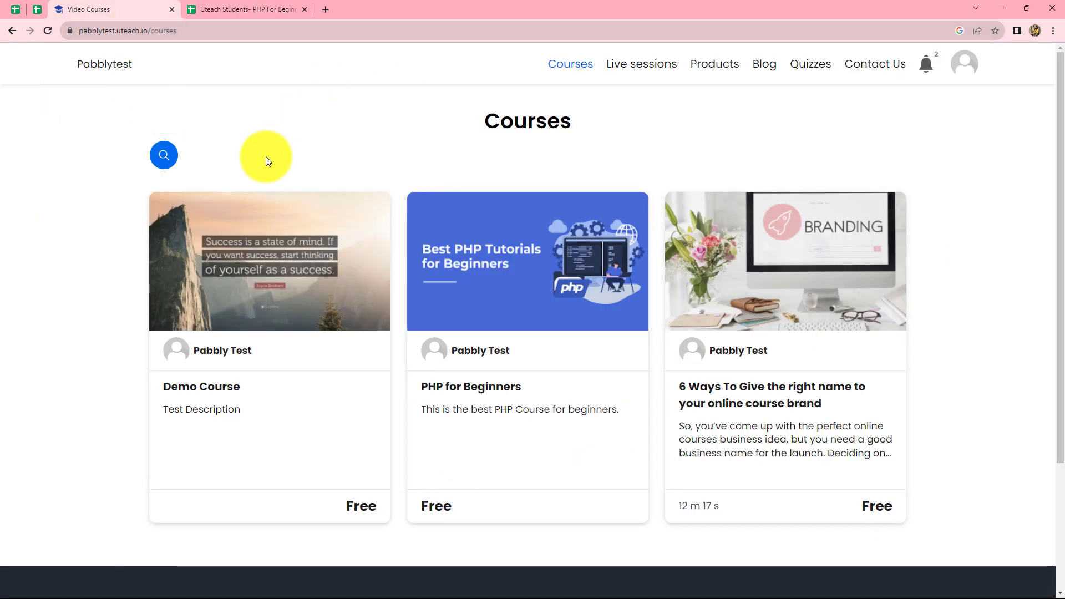
{"action": "left_click", "coordinate": [327, 8]}
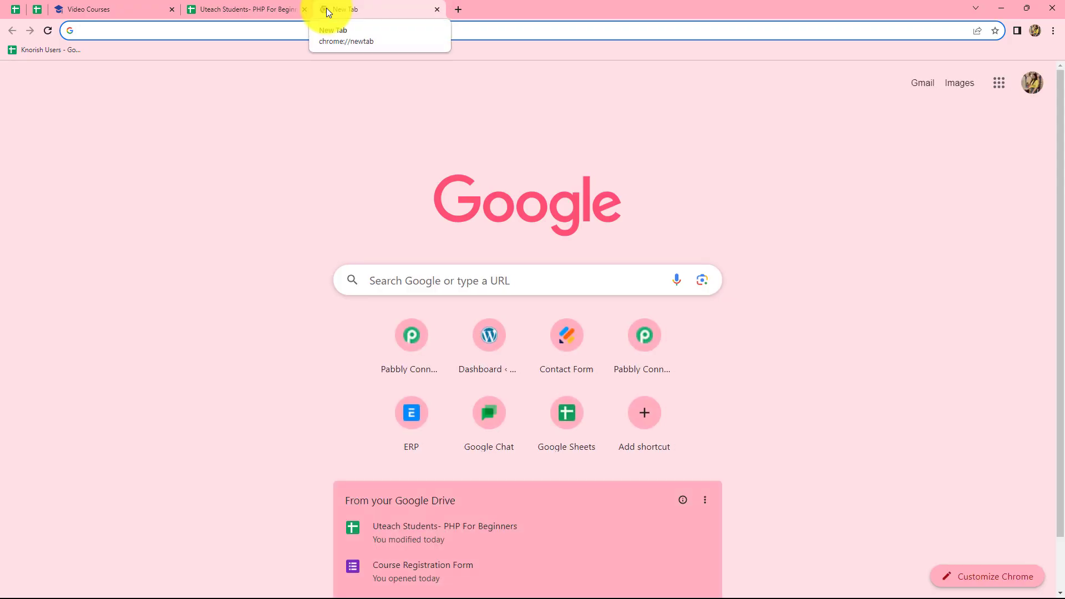
Load pabbly.com/connect, sign in, and launch Pabbly Connect from the account apps page
{"action": "type", "text": "pa"}
{"action": "key", "text": "Return"}
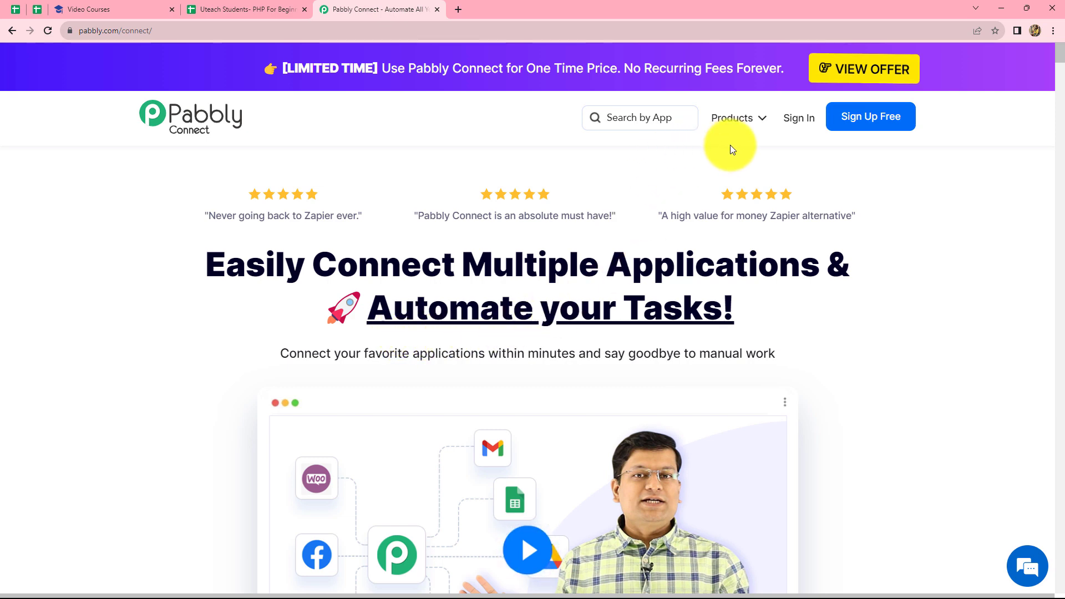
{"action": "left_click", "coordinate": [798, 126]}
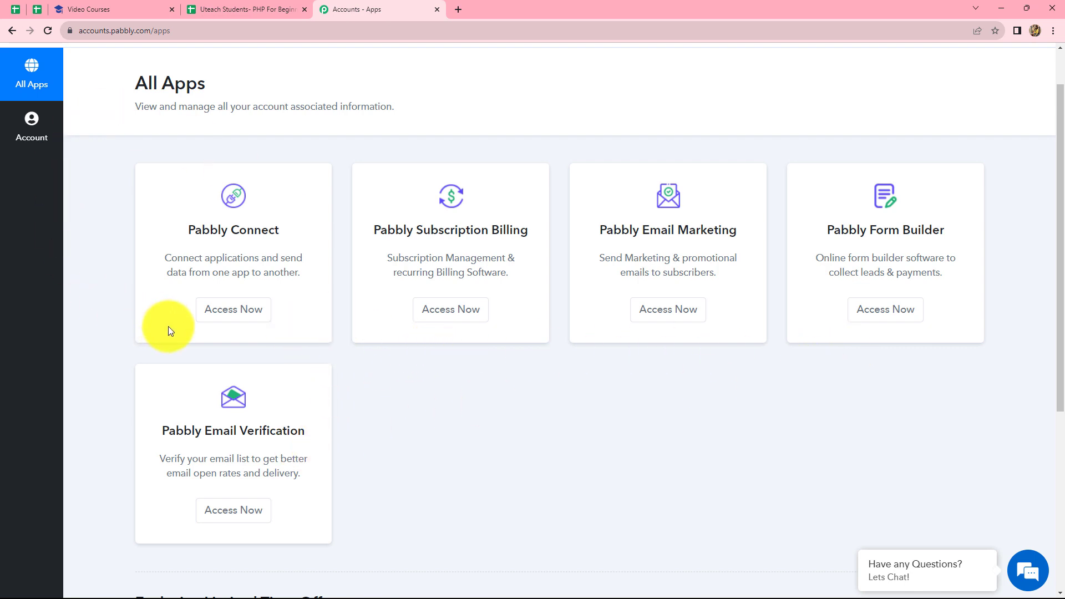
{"action": "left_click", "coordinate": [227, 318]}
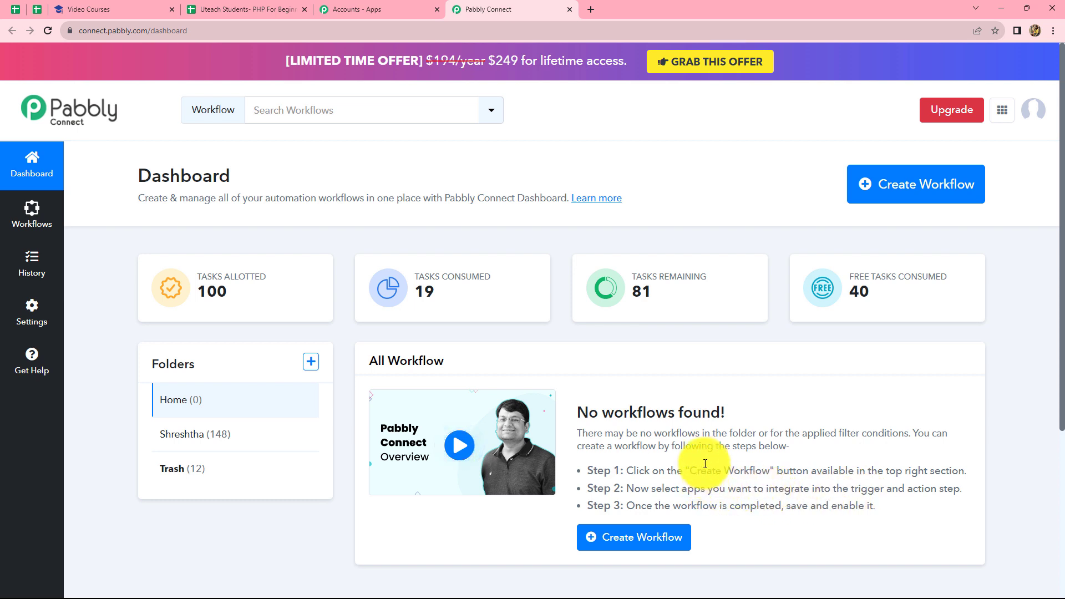
Create a workflow named 'Create Student in Uteach course from Google Sheets' and open its editor
{"action": "left_click", "coordinate": [928, 199]}
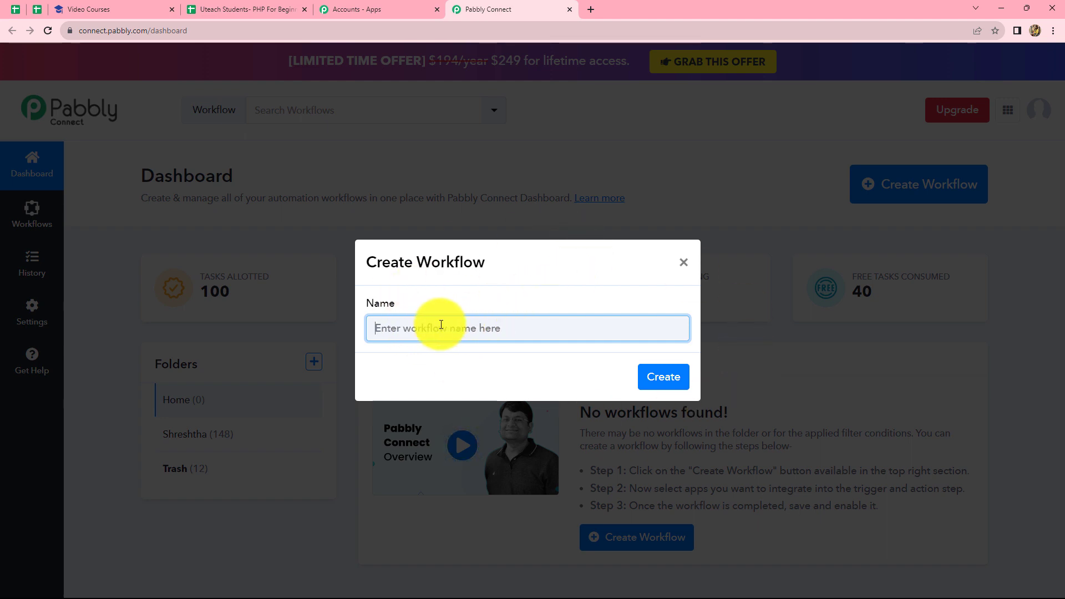
{"action": "type", "text": "Create Student in Uteach course from Google Sheets"}
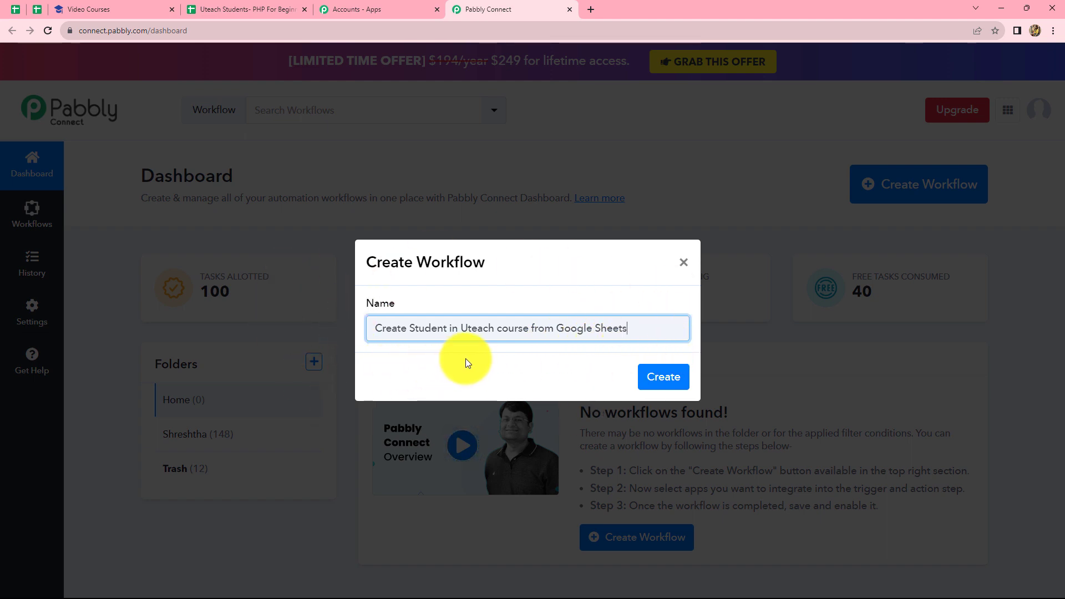
{"action": "left_click", "coordinate": [648, 381]}
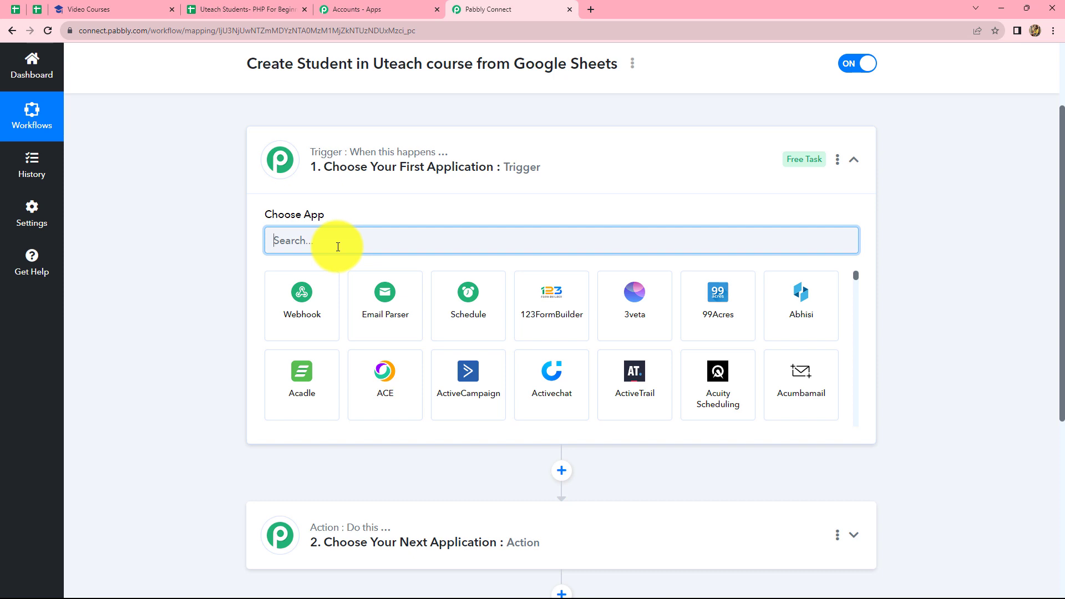
Set the trigger to Google Sheets 'New or Updated Spreadsheet Row' and copy its webhook URL
{"action": "type", "text": "Google"}
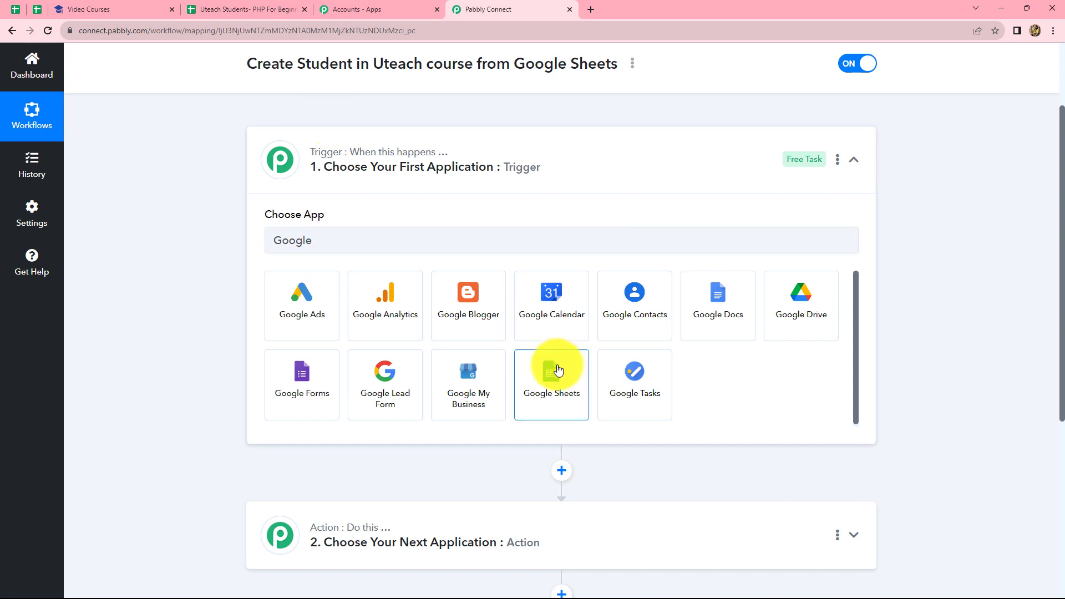
{"action": "left_click", "coordinate": [552, 370]}
{"action": "left_click", "coordinate": [334, 301]}
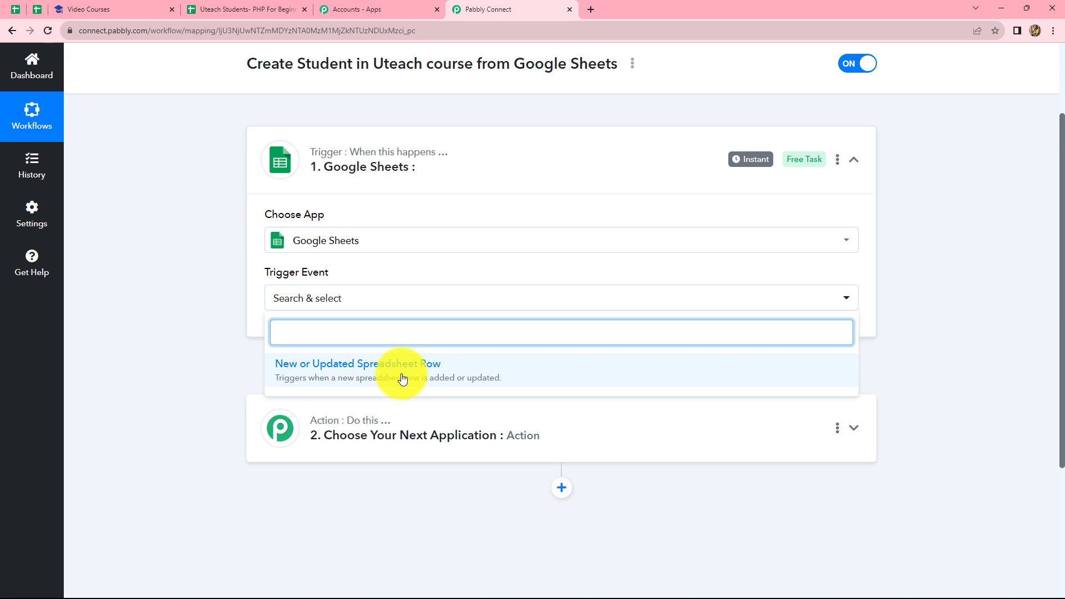
{"action": "left_click", "coordinate": [403, 379]}
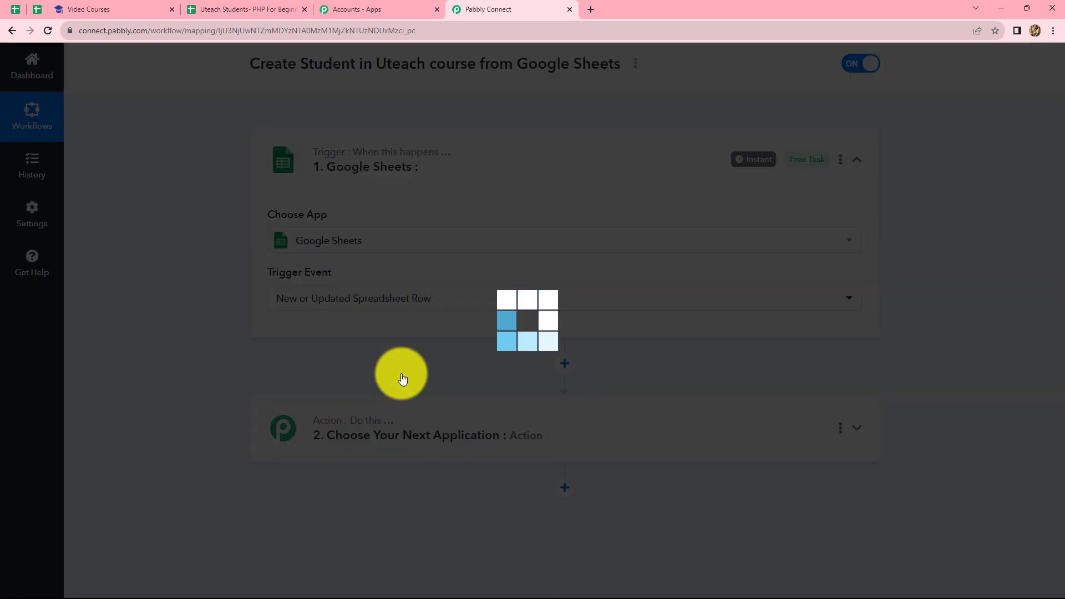
{"action": "scroll", "coordinate": [366, 421], "scroll_direction": "down", "scroll_amount": 2}
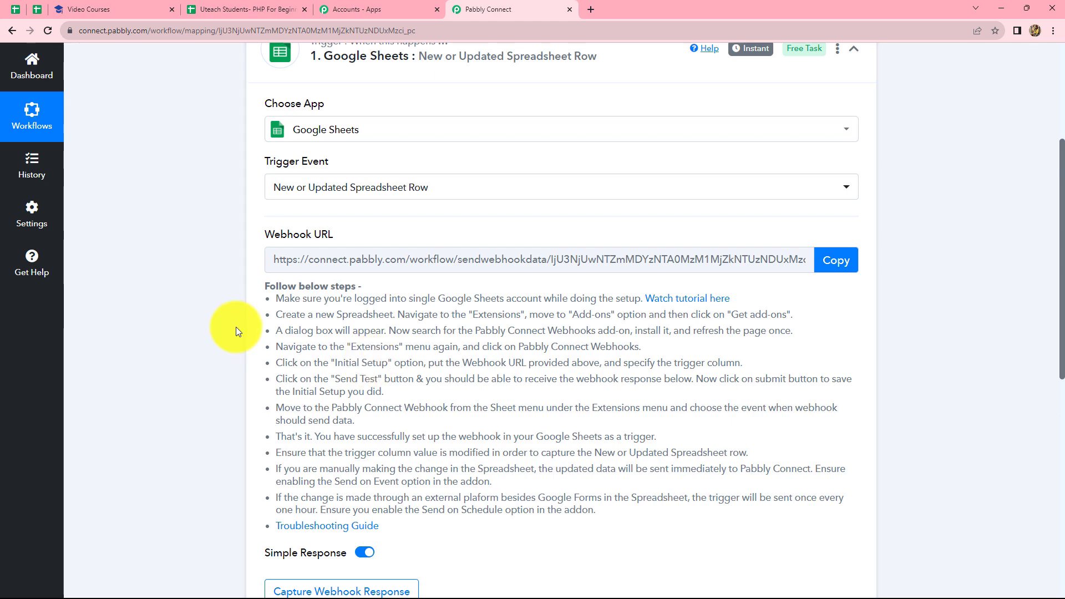
{"action": "left_click", "coordinate": [837, 265]}
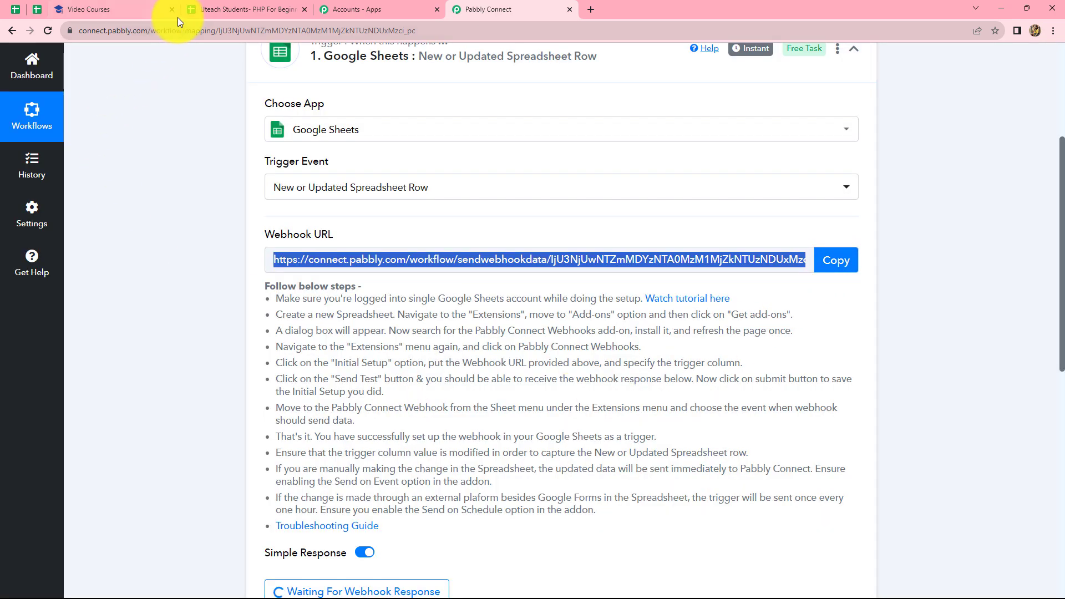
Return to the Uteach Students sheet and open the add-ons marketplace from Extensions > Add-ons
{"action": "left_click", "coordinate": [195, 8]}
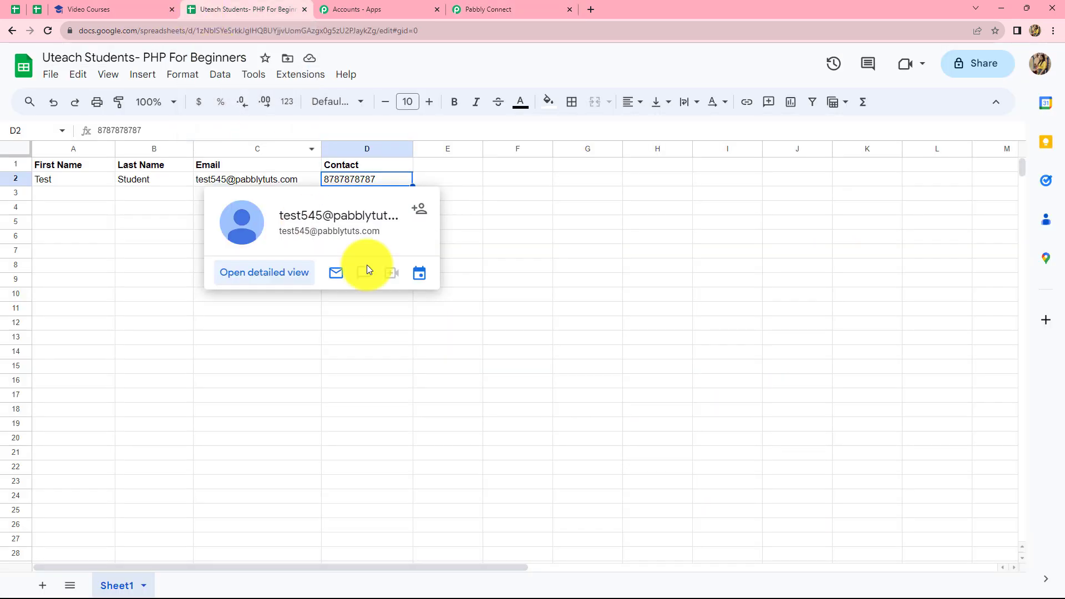
{"action": "left_click", "coordinate": [617, 295]}
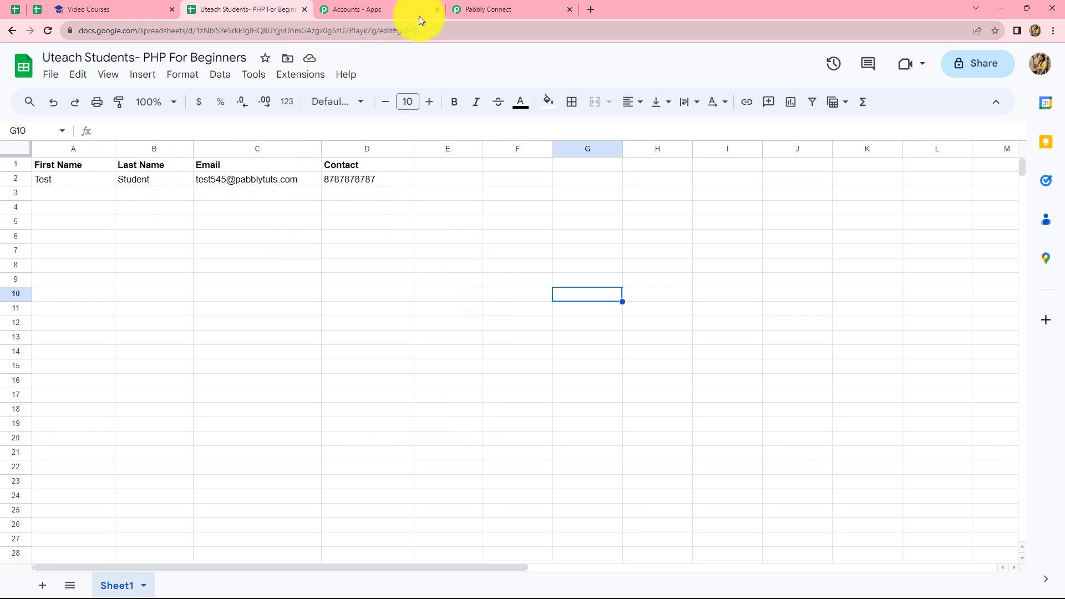
{"action": "left_click", "coordinate": [302, 82]}
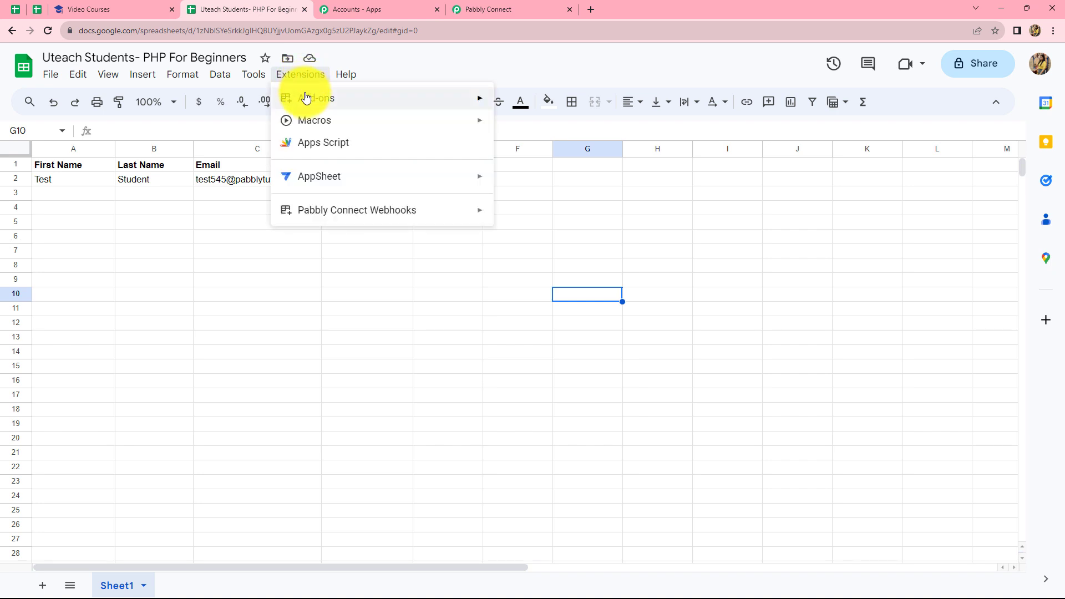
{"action": "mouse_move", "coordinate": [306, 99]}
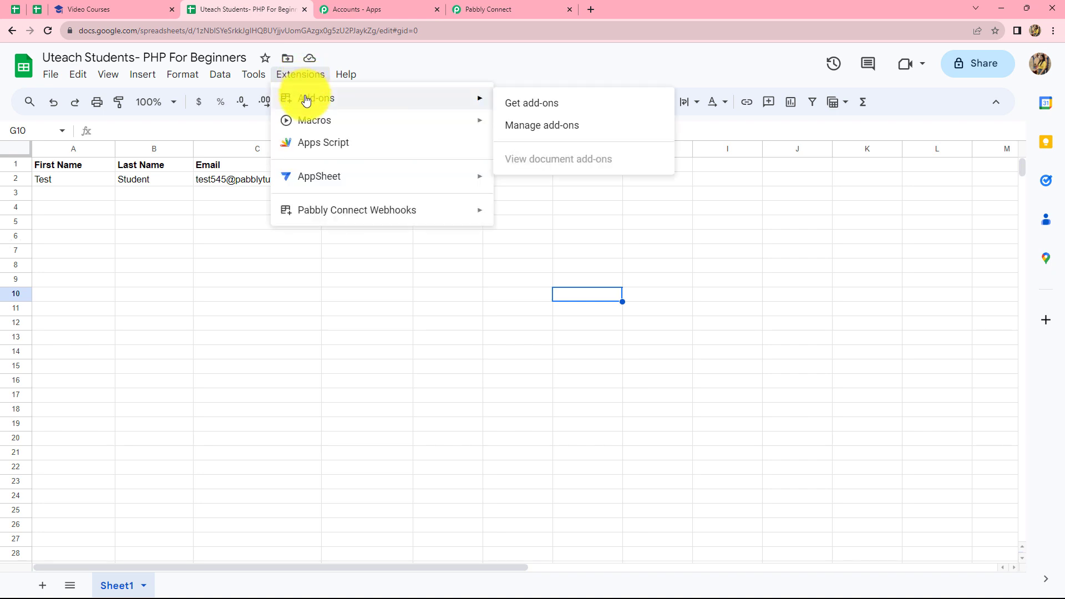
{"action": "left_click", "coordinate": [516, 107]}
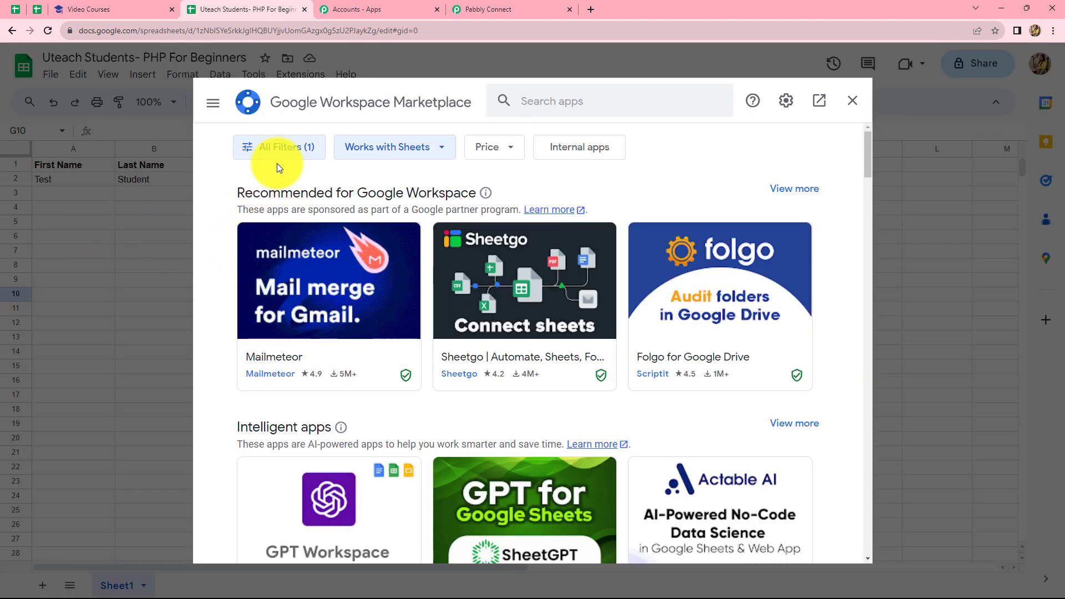
Confirm Pabbly Connect Webhooks is installed, then bring up its options under Extensions
{"action": "left_click", "coordinate": [548, 101]}
{"action": "type", "text": "pa"}
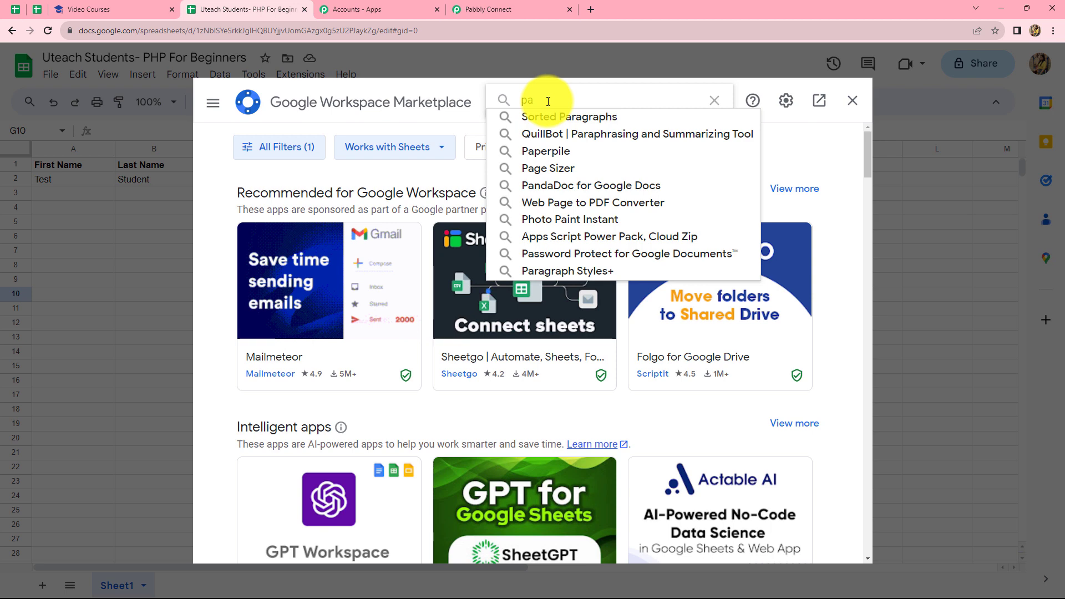
{"action": "type", "text": "bbl"}
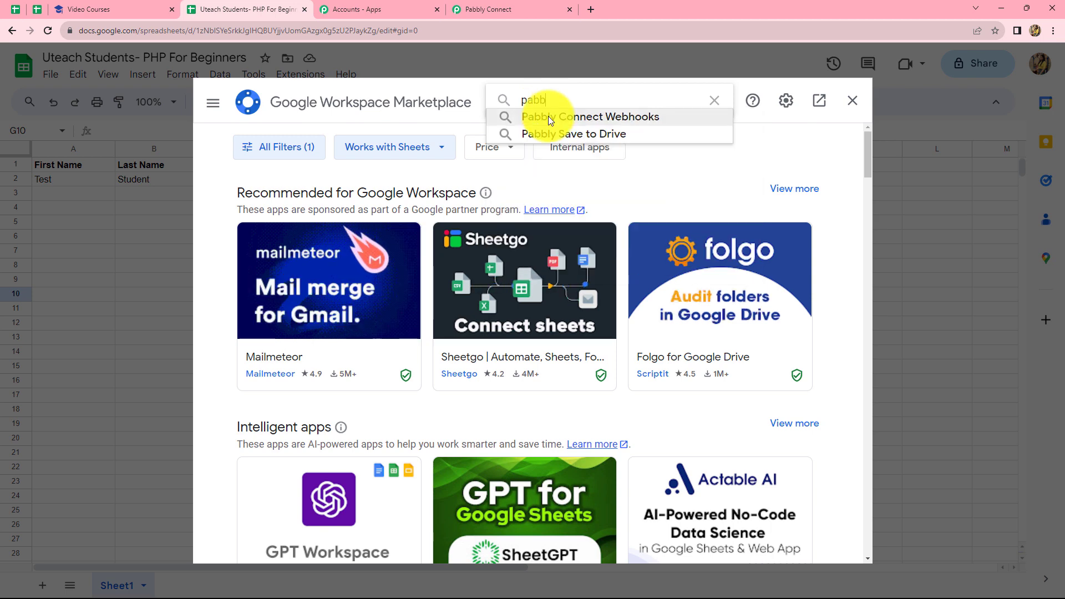
{"action": "left_click", "coordinate": [548, 116]}
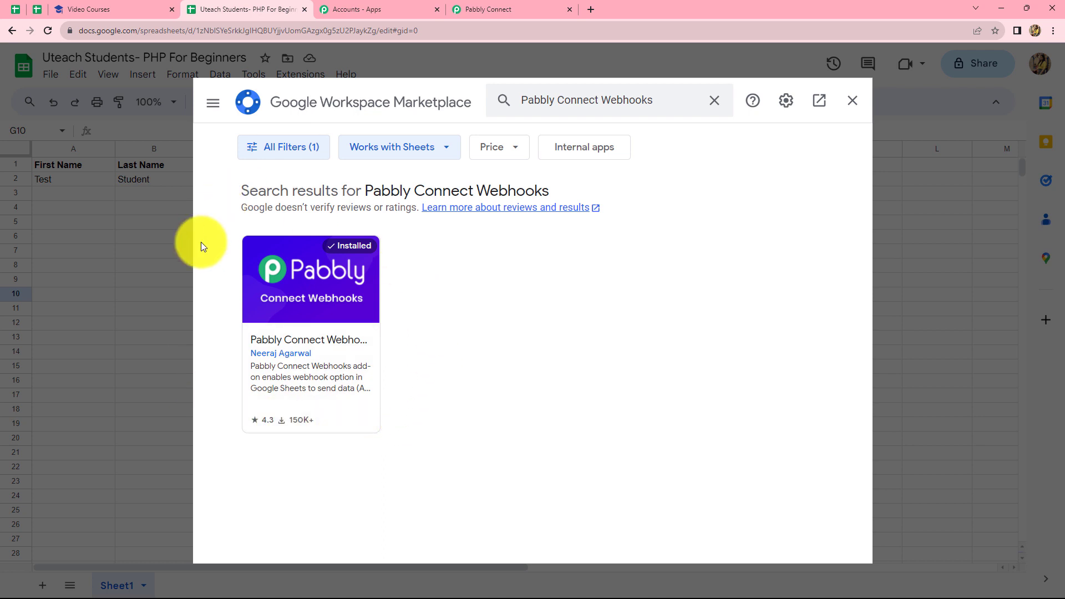
{"action": "left_click", "coordinate": [850, 103]}
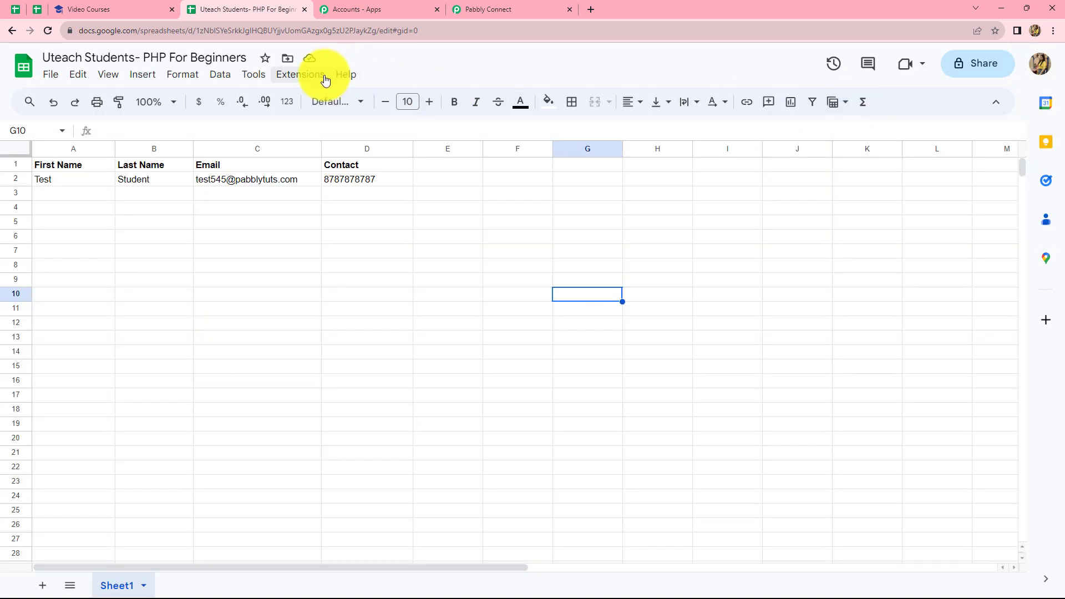
{"action": "left_click", "coordinate": [295, 74]}
{"action": "mouse_move", "coordinate": [354, 217]}
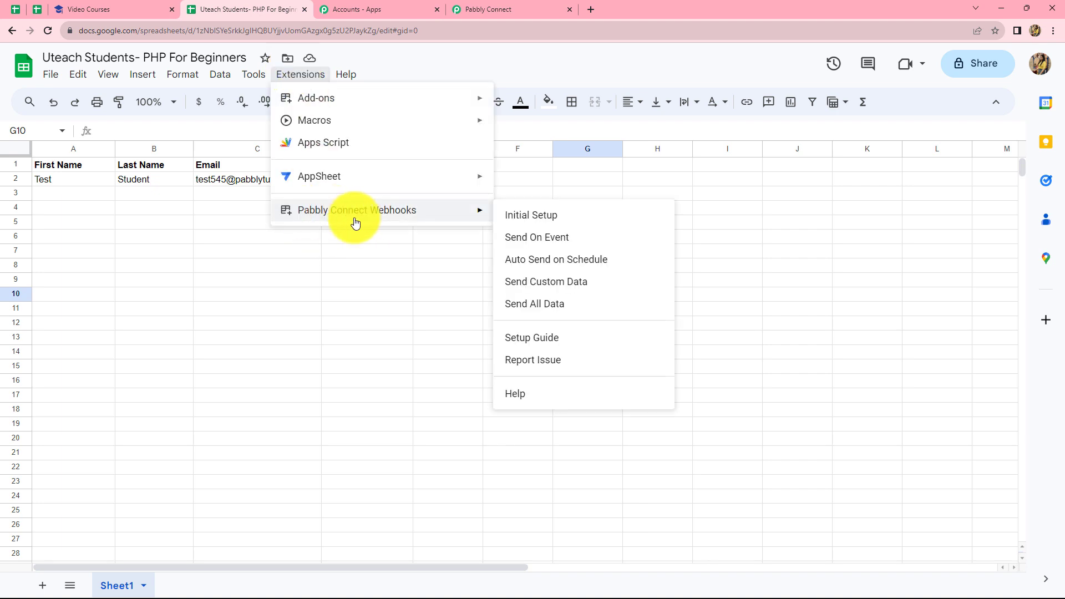
Start the webhook Initial Setup with the copied Pabbly URL and trigger column D
{"action": "left_click", "coordinate": [521, 221]}
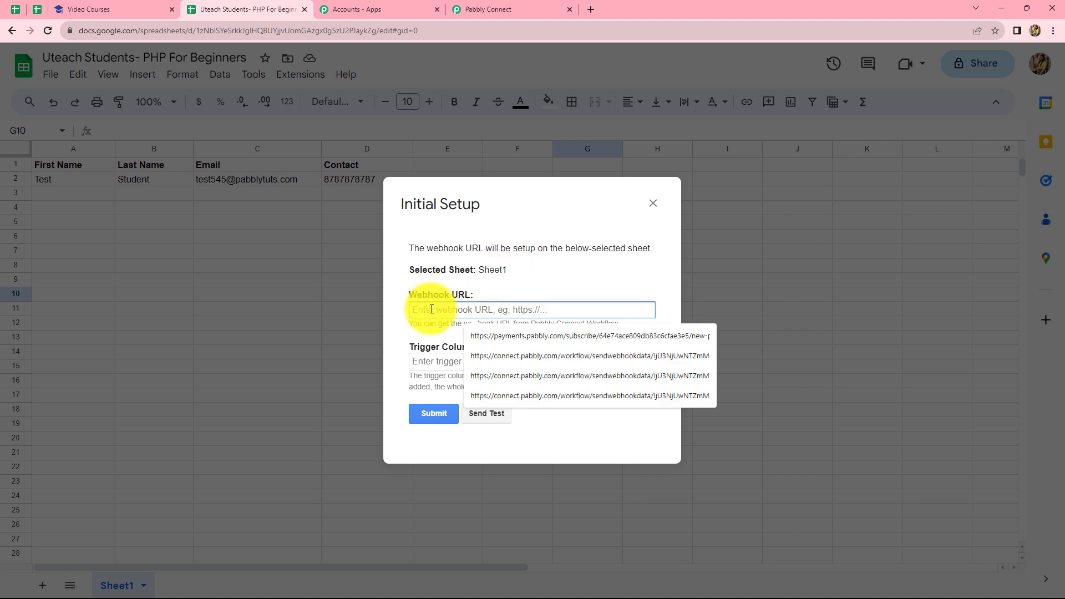
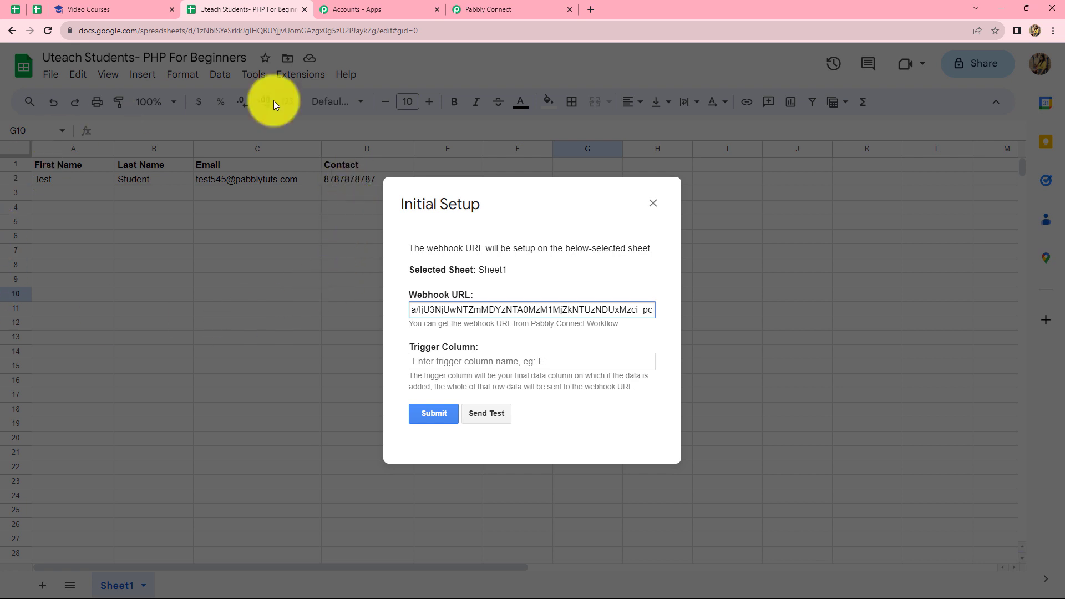
{"action": "left_click", "coordinate": [436, 356]}
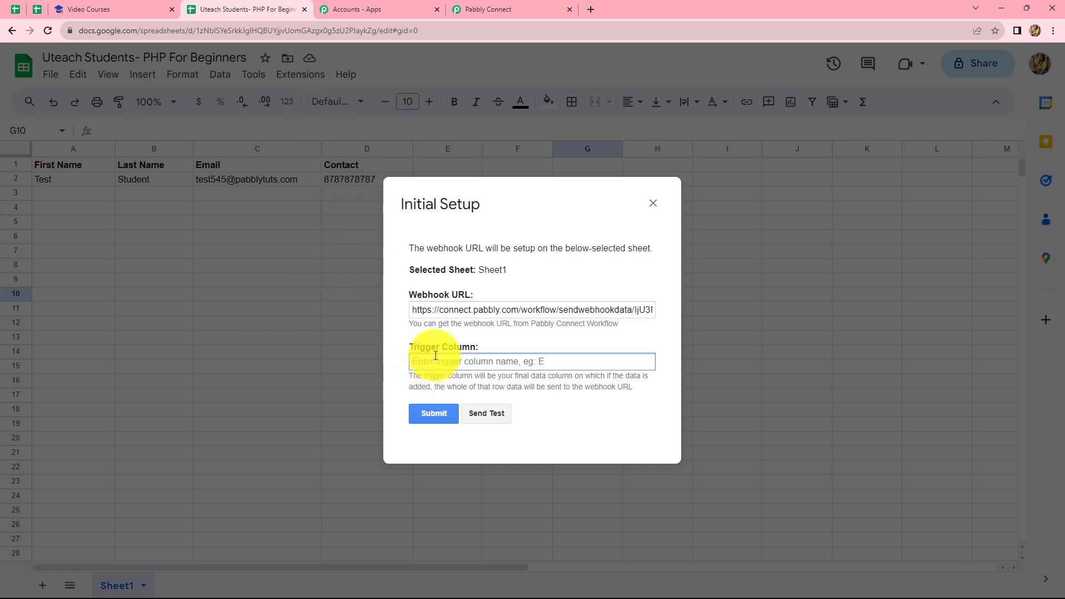
{"action": "type", "text": "D"}
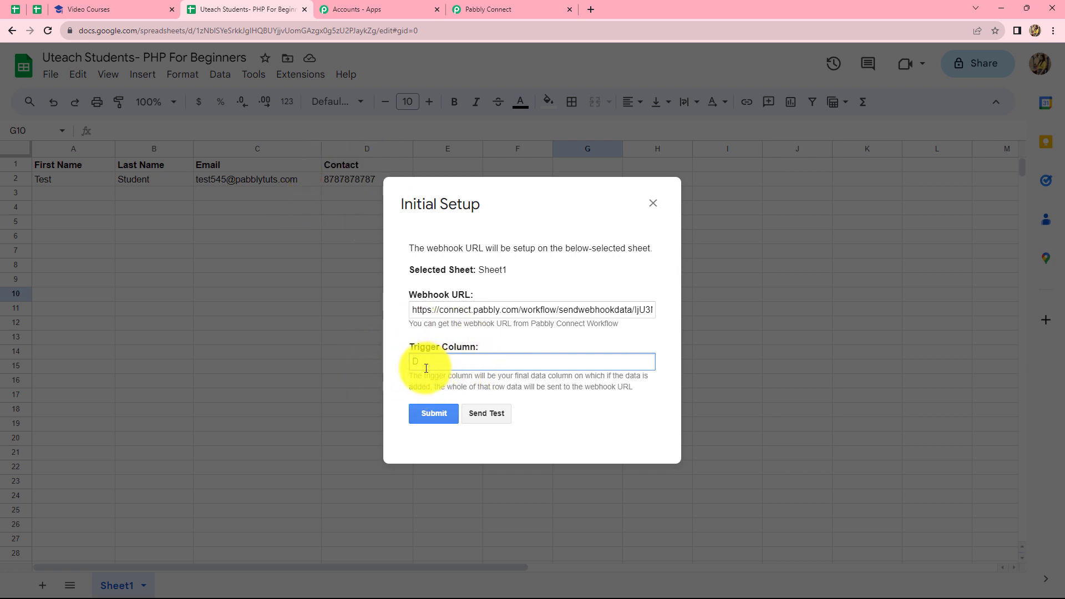
Send a test row, submit the webhook setup, and close the setup window
{"action": "left_click", "coordinate": [477, 415]}
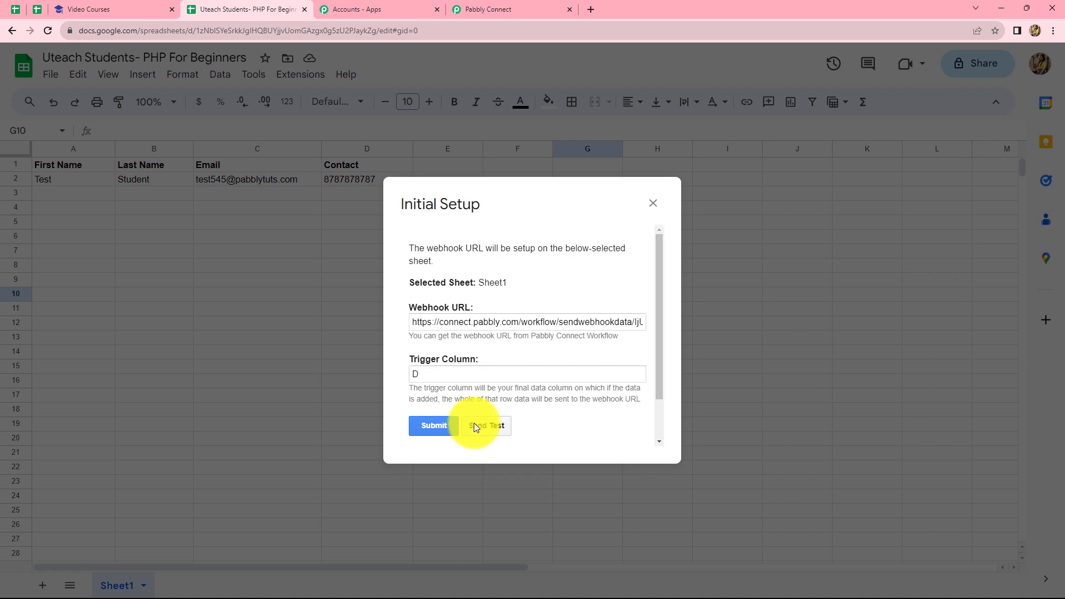
{"action": "scroll", "coordinate": [473, 422], "scroll_direction": "down", "scroll_amount": 1}
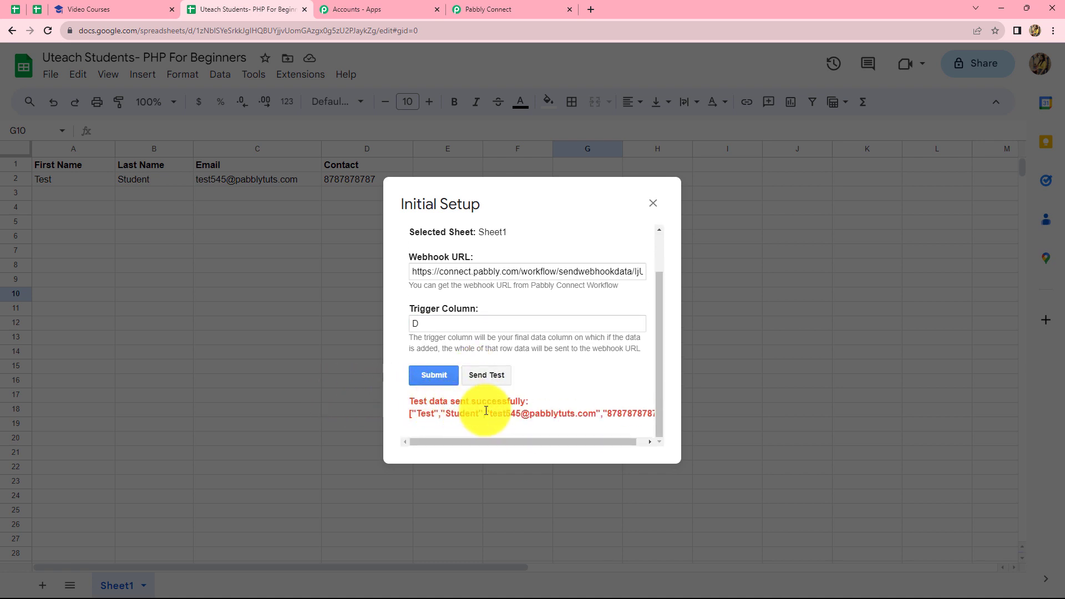
{"action": "left_click", "coordinate": [435, 377]}
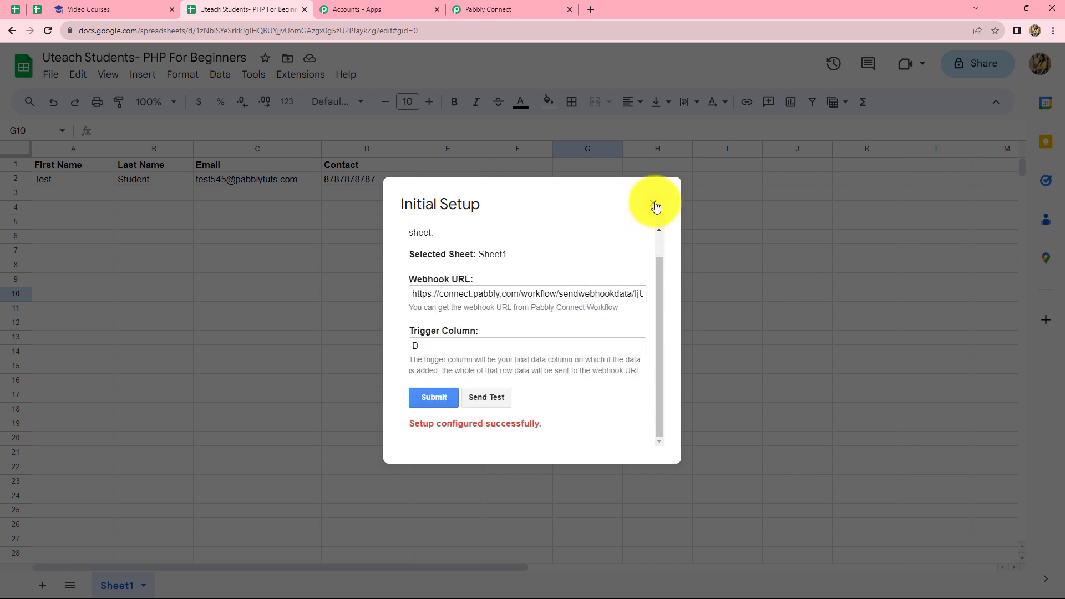
{"action": "left_click", "coordinate": [653, 204]}
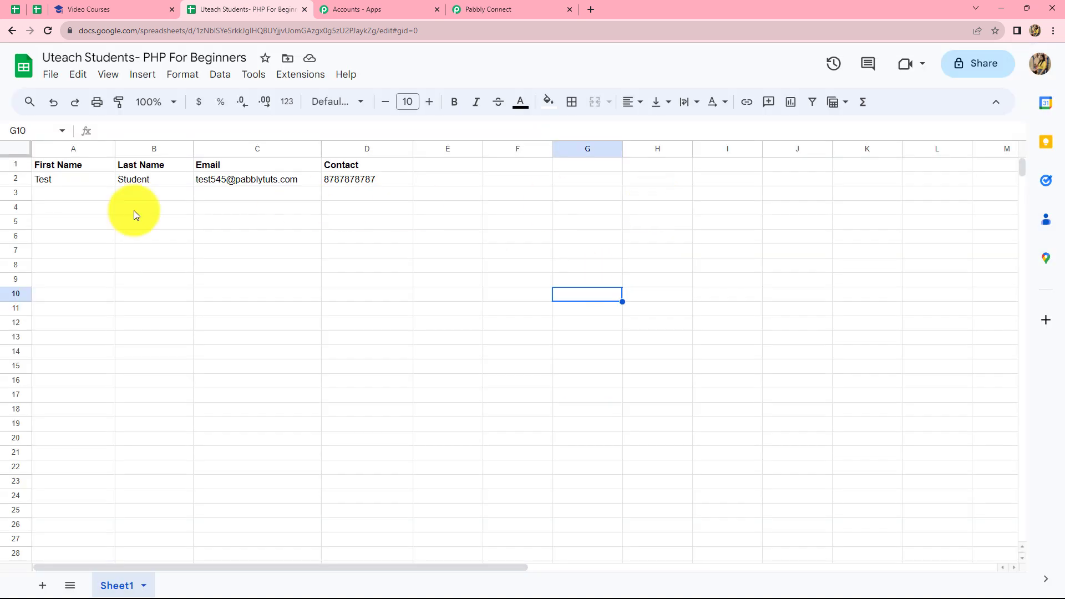
Back in the workflow, review the received test row and expand the next application step
{"action": "left_click", "coordinate": [516, 6]}
{"action": "scroll", "coordinate": [886, 353], "scroll_direction": "down", "scroll_amount": 8}
{"action": "scroll", "coordinate": [886, 353], "scroll_direction": "down", "scroll_amount": 3}
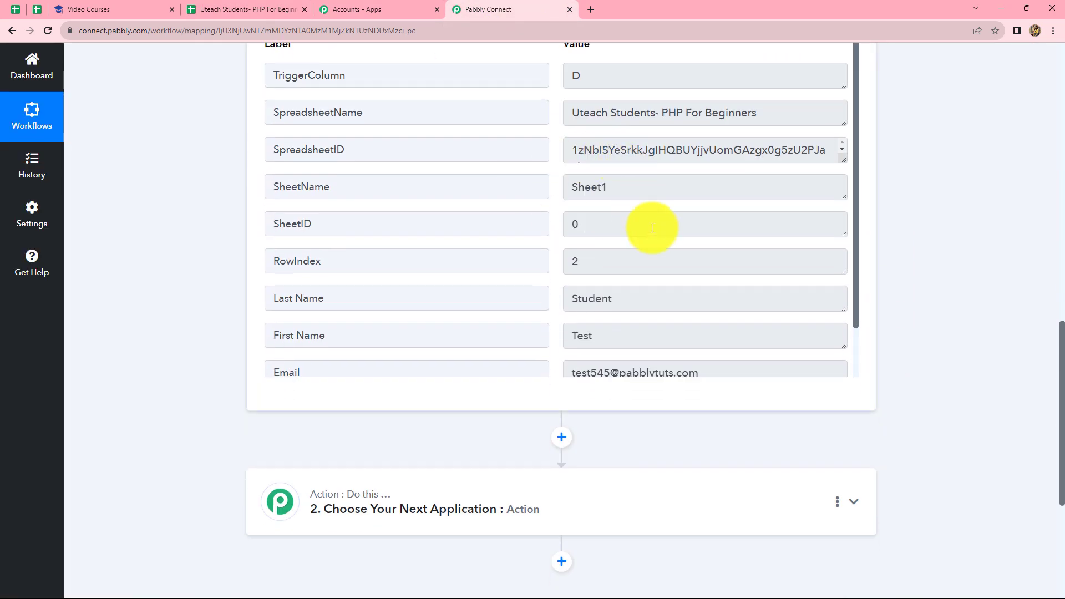
{"action": "scroll", "coordinate": [651, 231], "scroll_direction": "down", "scroll_amount": 2}
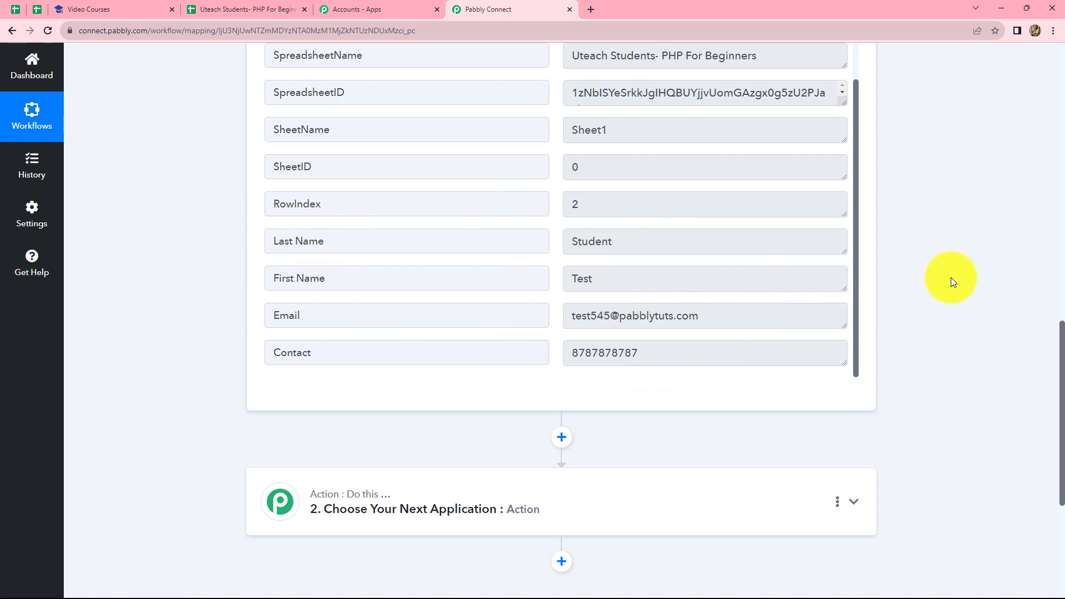
{"action": "scroll", "coordinate": [956, 273], "scroll_direction": "down", "scroll_amount": 2}
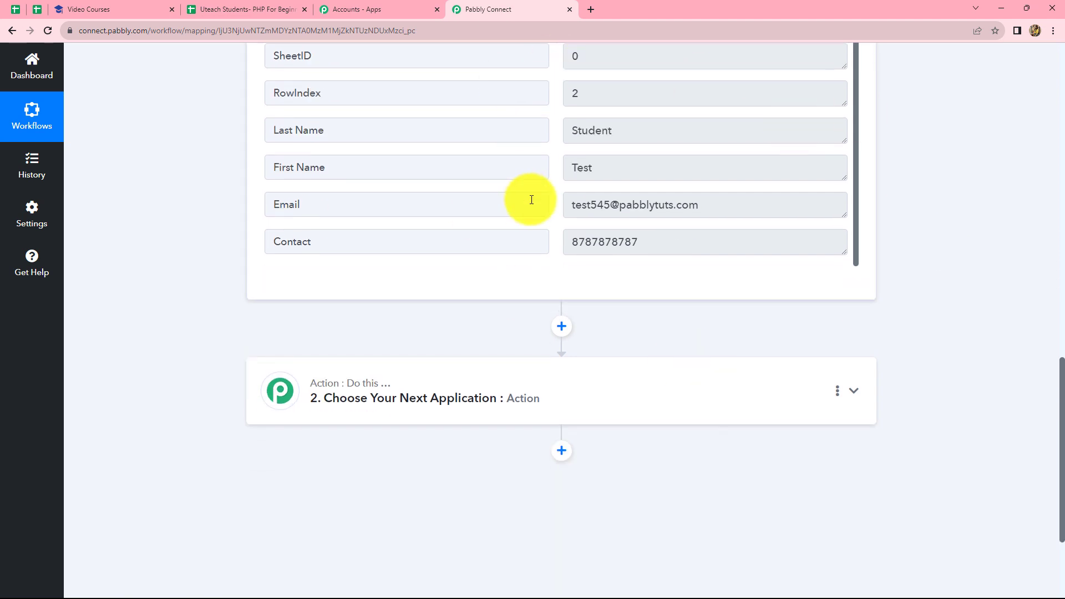
{"action": "left_click", "coordinate": [513, 399]}
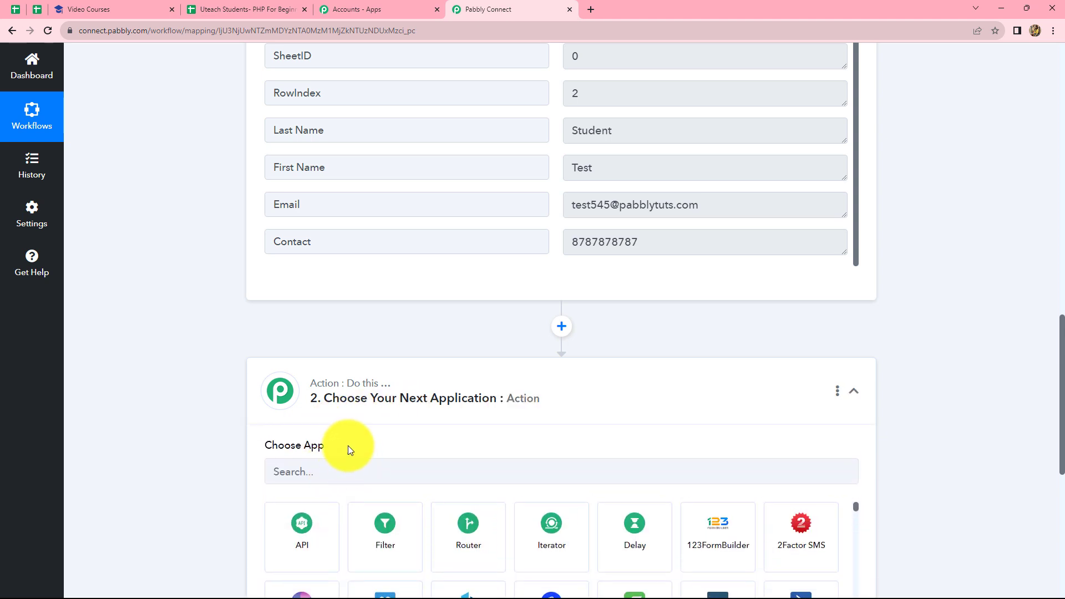
Choose Uteach as the action app with the Create Student action event
{"action": "scroll", "coordinate": [347, 445], "scroll_direction": "down", "scroll_amount": 3}
{"action": "left_click", "coordinate": [407, 303]}
{"action": "type", "text": "Utea"}
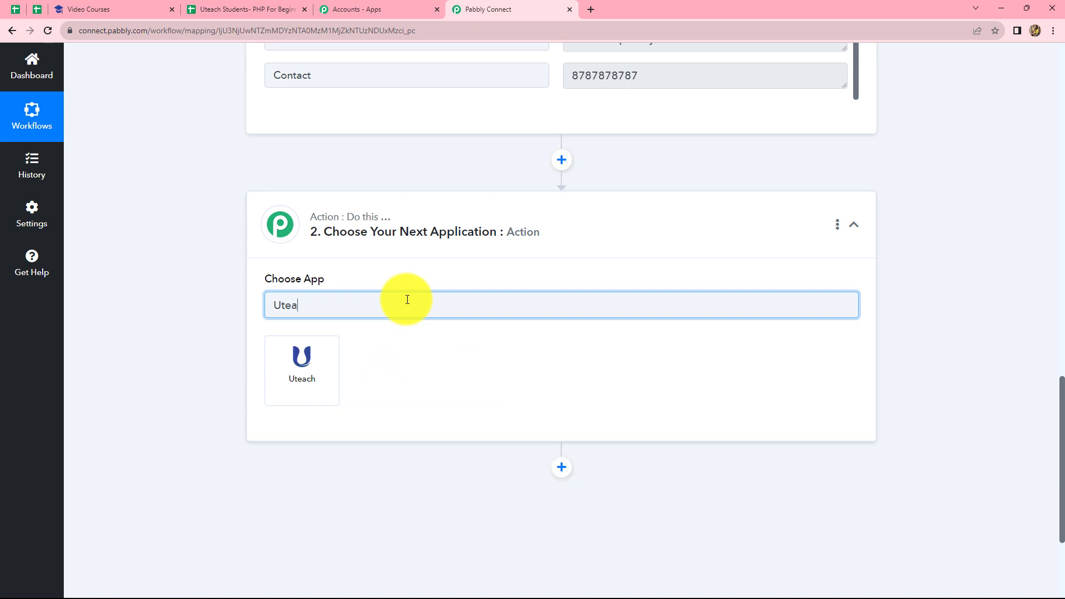
{"action": "left_click", "coordinate": [295, 361]}
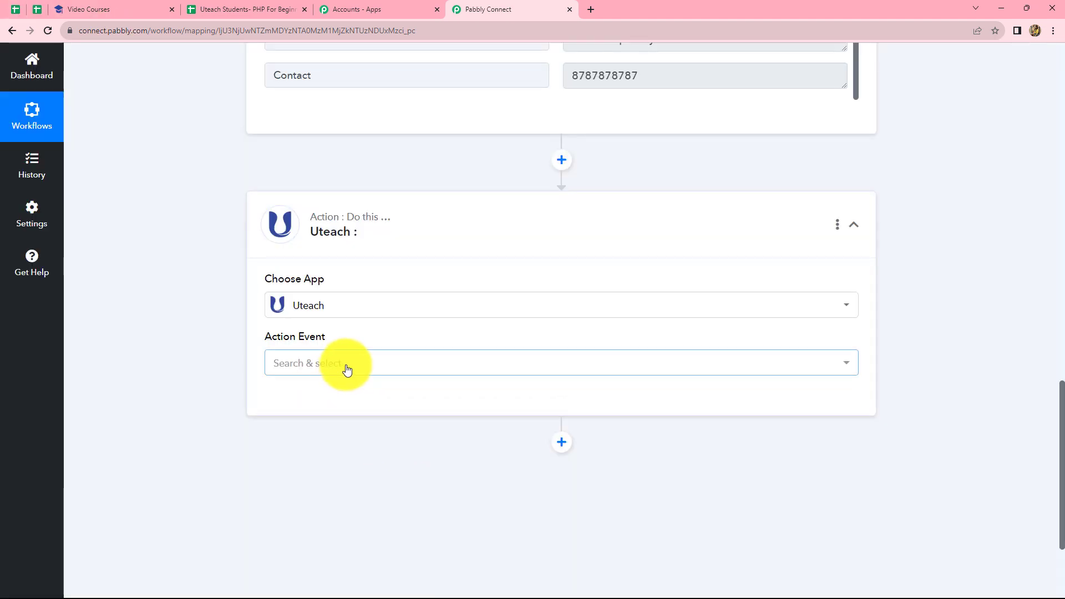
{"action": "left_click", "coordinate": [346, 369]}
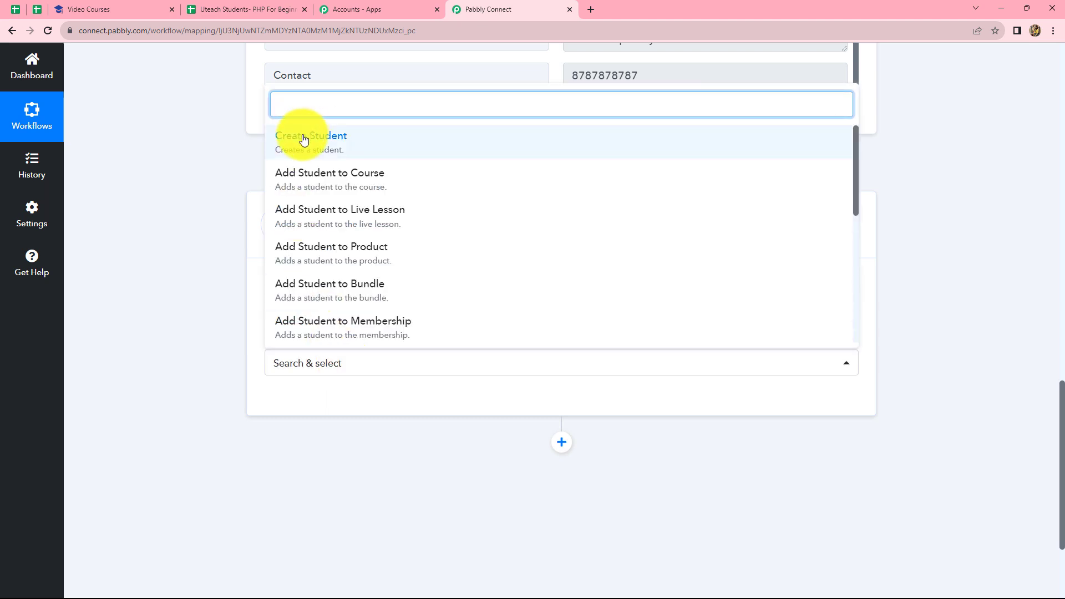
{"action": "left_click", "coordinate": [304, 140]}
{"action": "scroll", "coordinate": [443, 133], "scroll_direction": "up", "scroll_amount": 5}
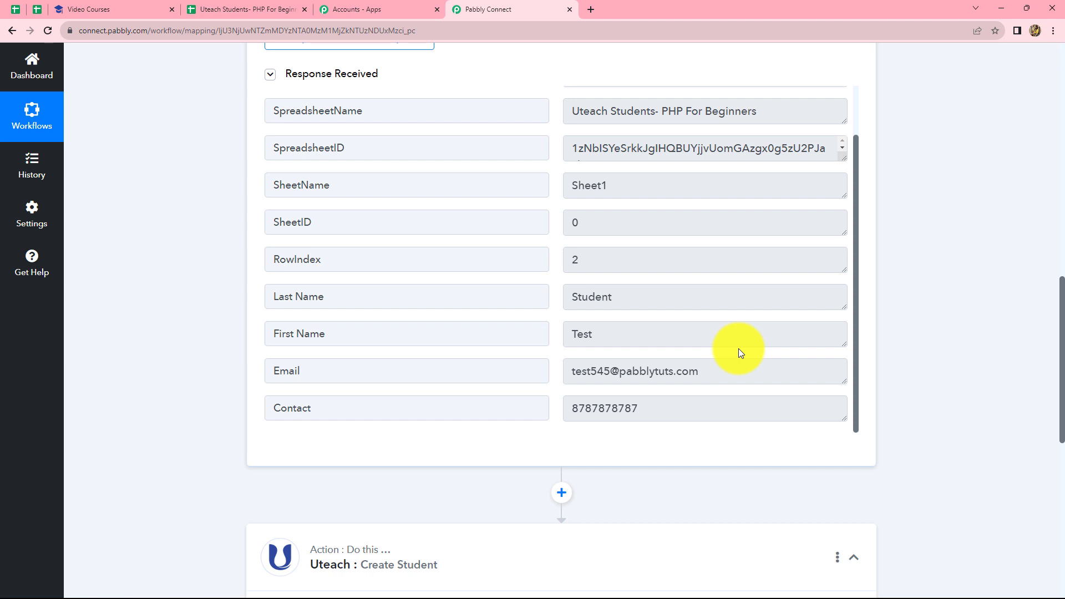
{"action": "scroll", "coordinate": [357, 230], "scroll_direction": "down", "scroll_amount": 9}
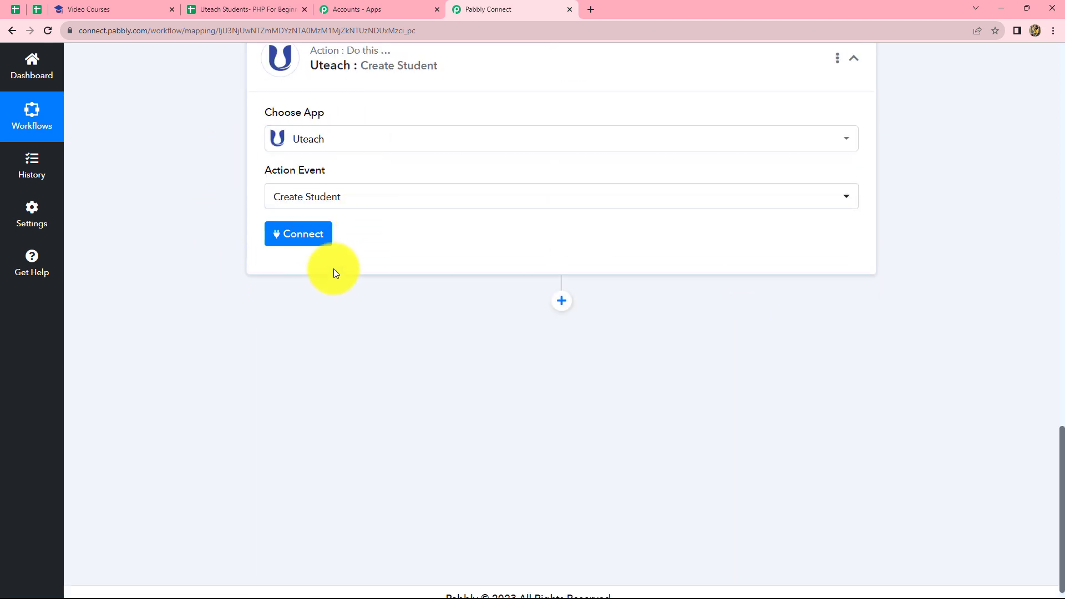
Add a new Uteach connection (Uteach #5), then switch to the Uteach Courses tab
{"action": "left_click", "coordinate": [309, 239]}
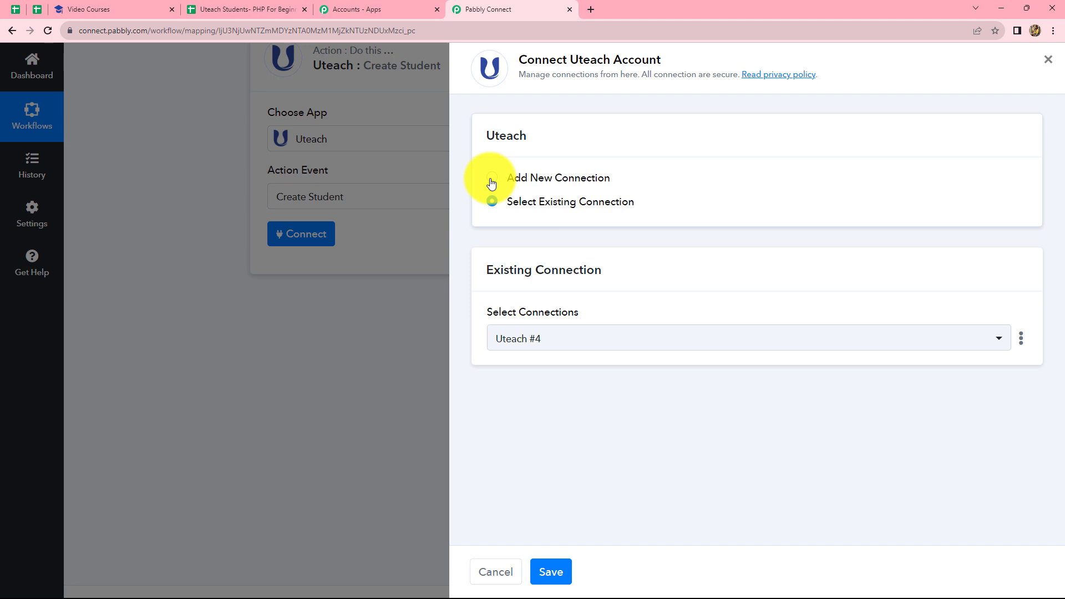
{"action": "left_click", "coordinate": [492, 178]}
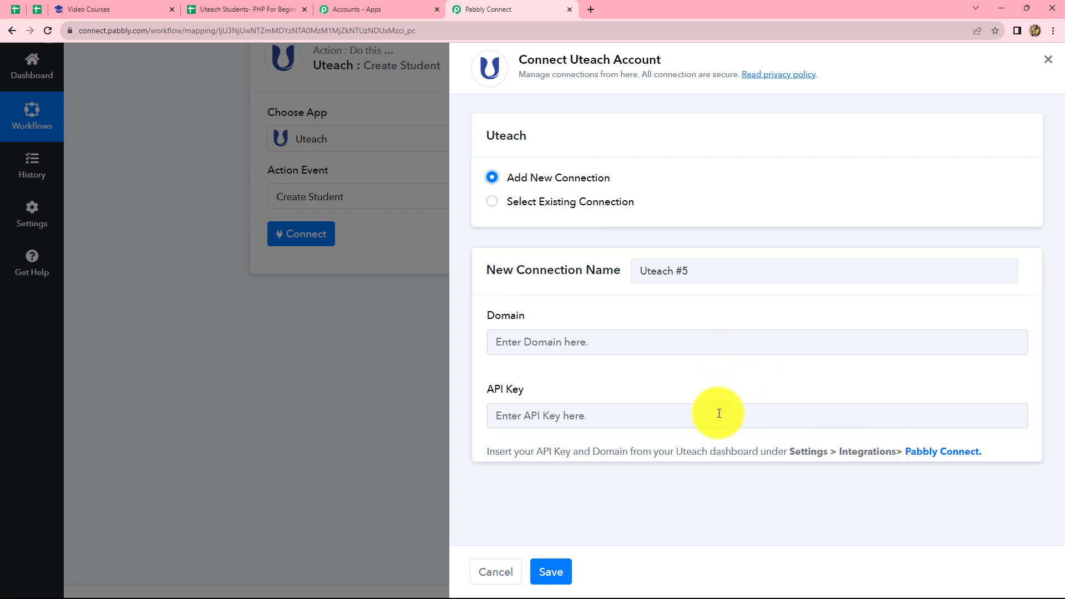
{"action": "left_click", "coordinate": [138, 8]}
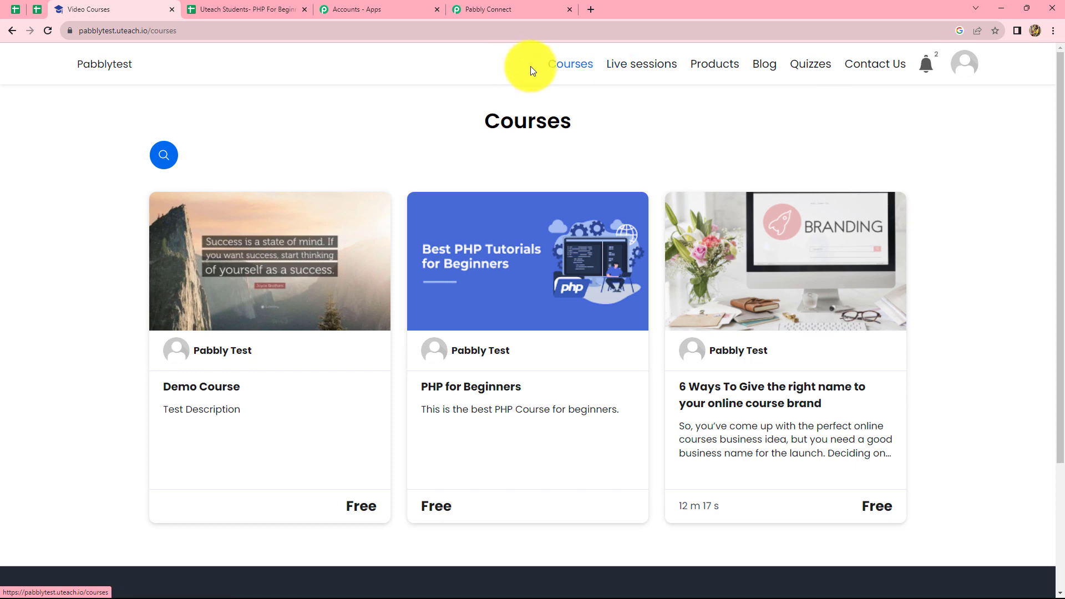
Open Uteach Dashboard > Settings > Integrations and view the Pabbly Connect card's API key and domain
{"action": "left_click", "coordinate": [963, 66]}
{"action": "left_click", "coordinate": [935, 107]}
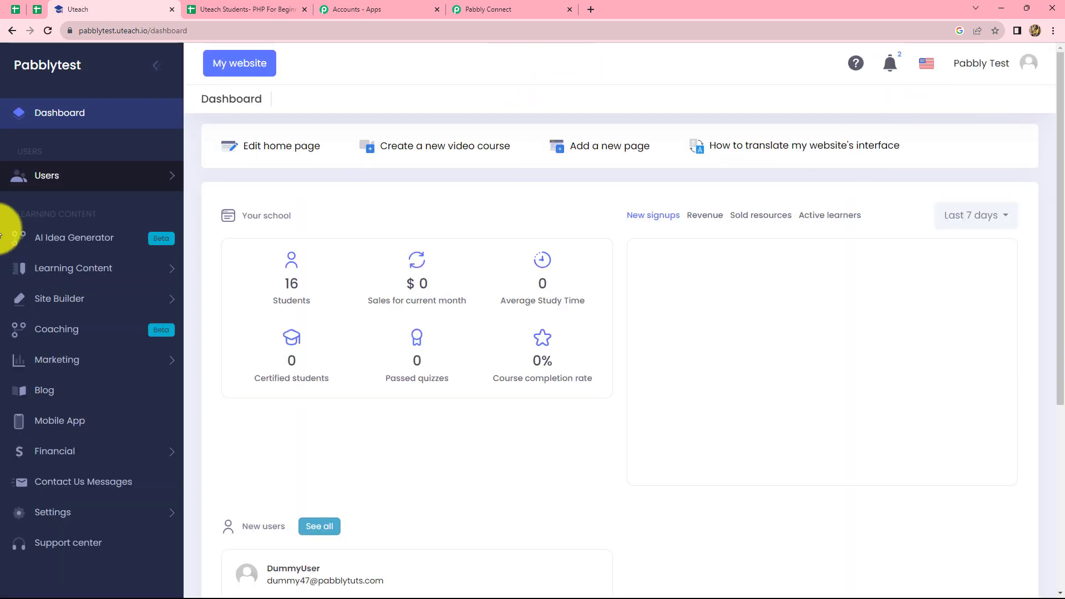
{"action": "left_click", "coordinate": [68, 515]}
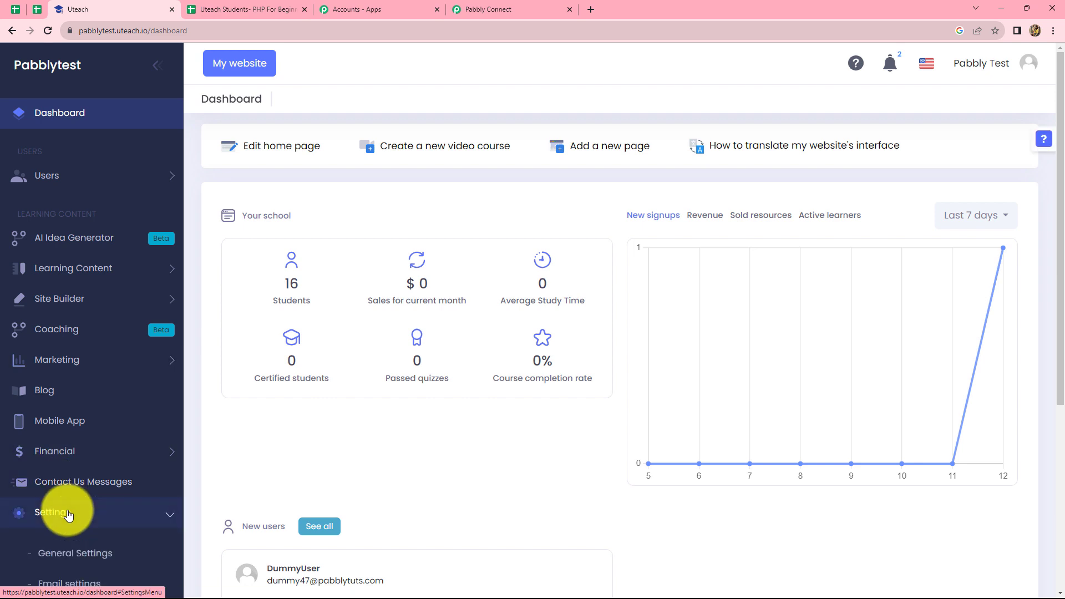
{"action": "scroll", "coordinate": [67, 507], "scroll_direction": "down", "scroll_amount": 2}
{"action": "left_click", "coordinate": [59, 535]}
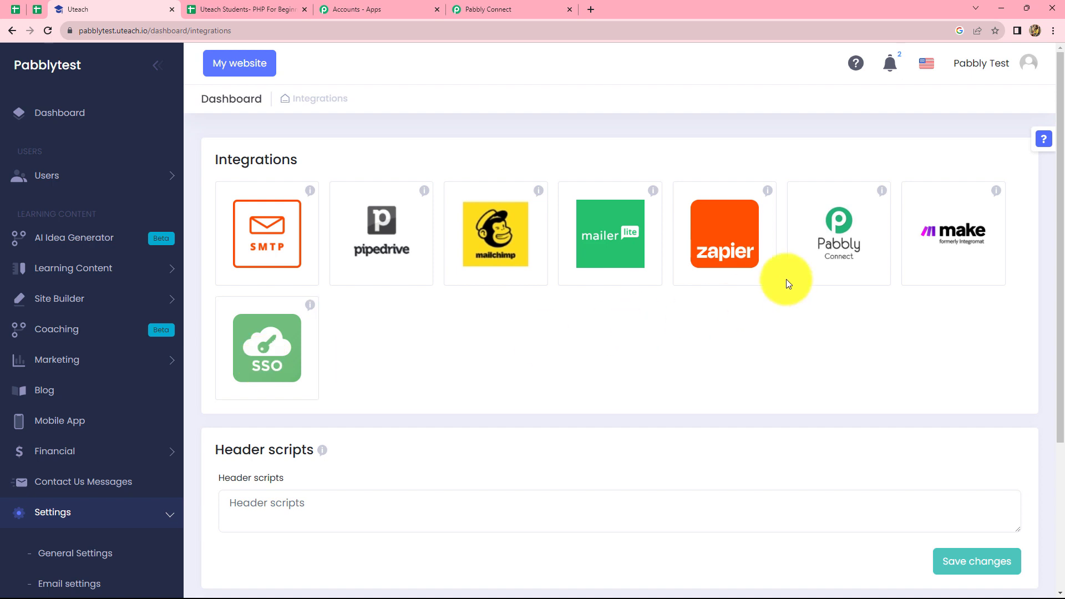
{"action": "left_click", "coordinate": [836, 264]}
{"action": "left_click", "coordinate": [459, 288]}
{"action": "left_click", "coordinate": [451, 303]}
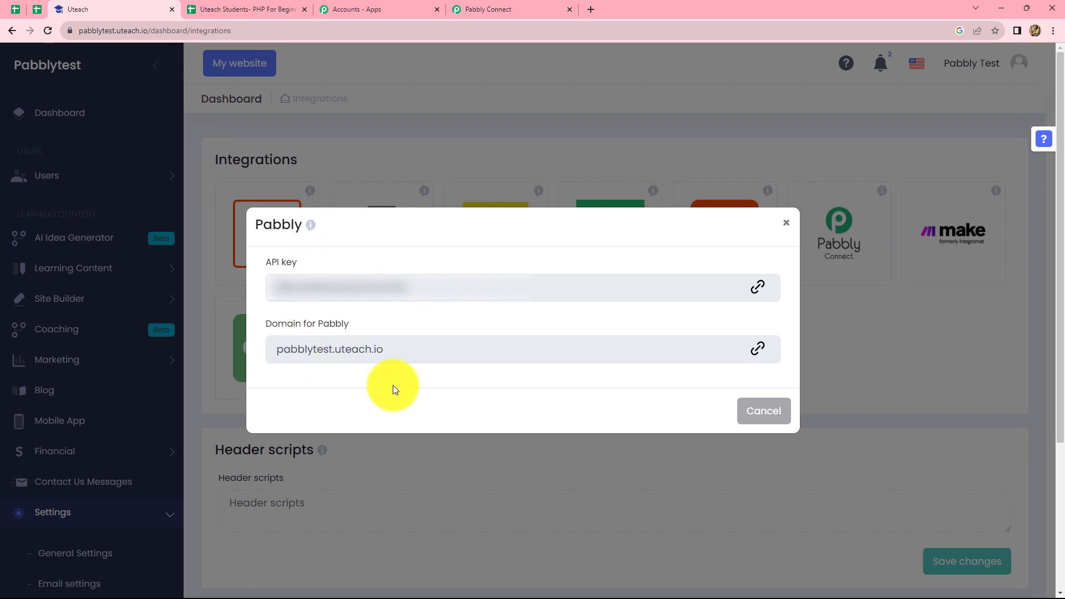
Paste the Uteach domain pabblytest.uteach.io into the connection's Domain field
{"action": "left_click", "coordinate": [754, 349]}
{"action": "left_click", "coordinate": [488, 10]}
{"action": "left_click", "coordinate": [540, 344]}
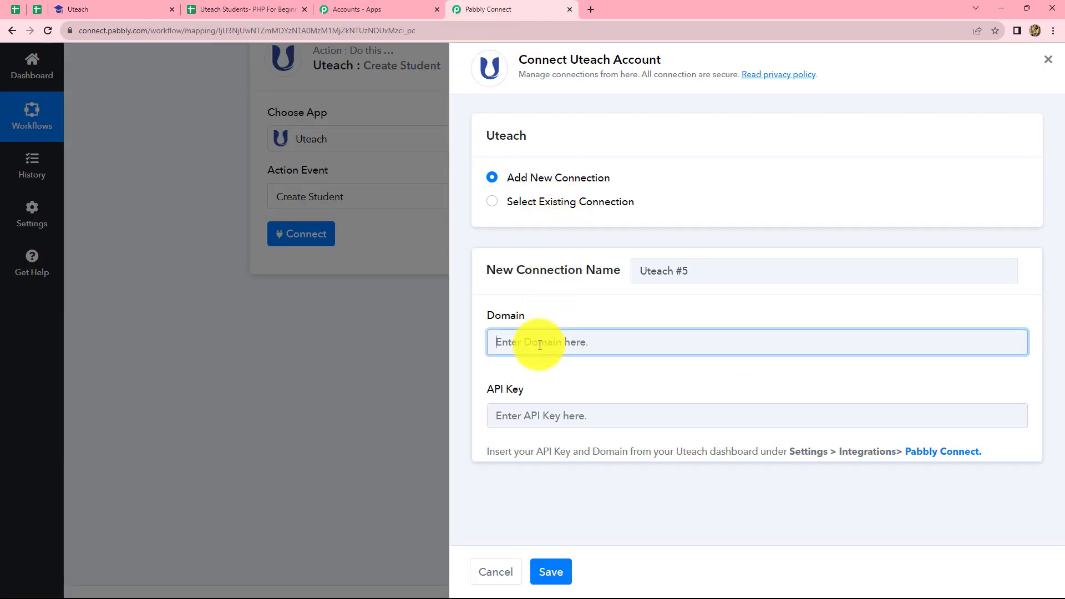
{"action": "key", "text": "ctrl+v"}
{"action": "left_click", "coordinate": [508, 417]}
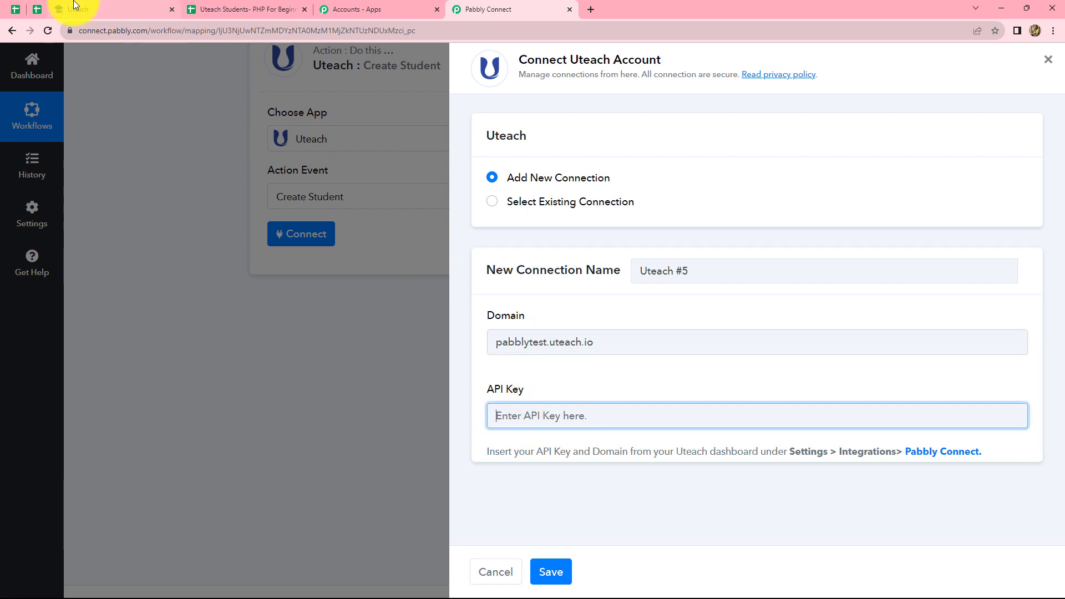
Copy the Uteach API key into the API Key field and save the connection
{"action": "left_click", "coordinate": [74, 5]}
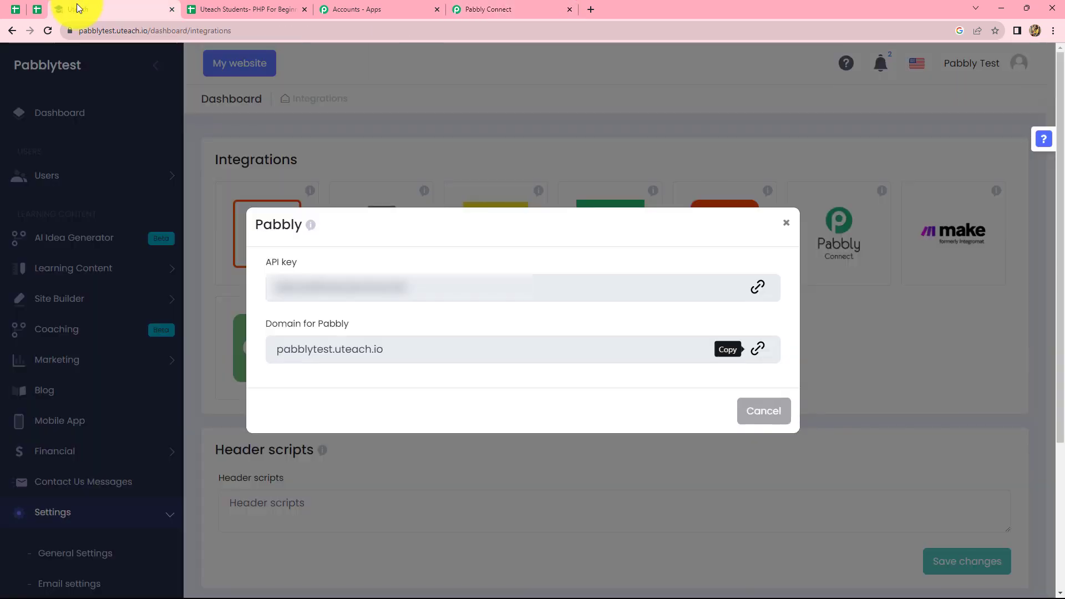
{"action": "left_click", "coordinate": [757, 287]}
{"action": "left_click", "coordinate": [488, 9]}
{"action": "key", "text": "ctrl+v"}
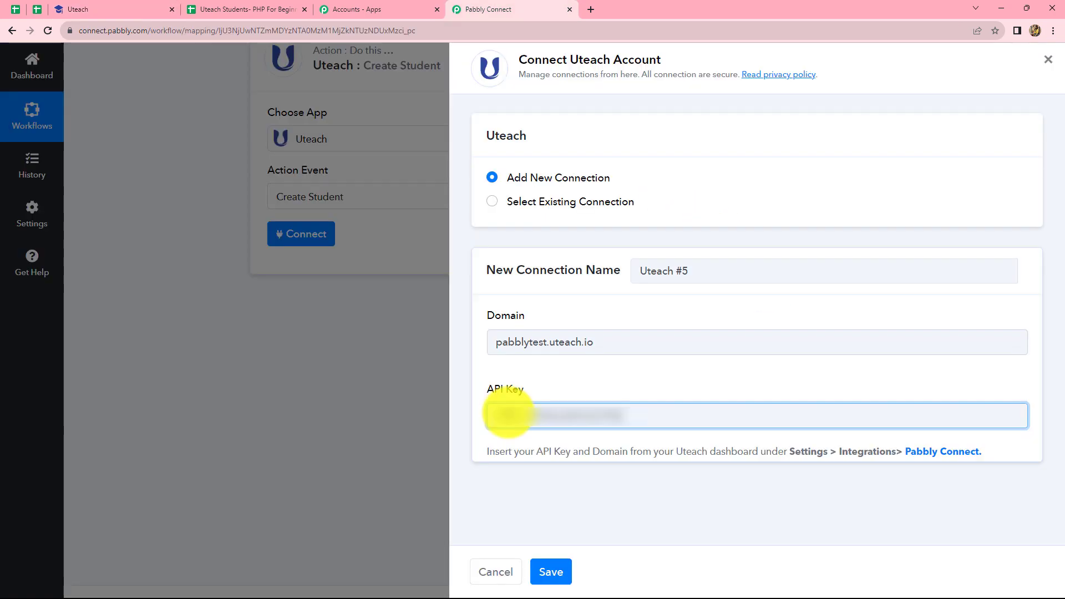
{"action": "left_click", "coordinate": [551, 570]}
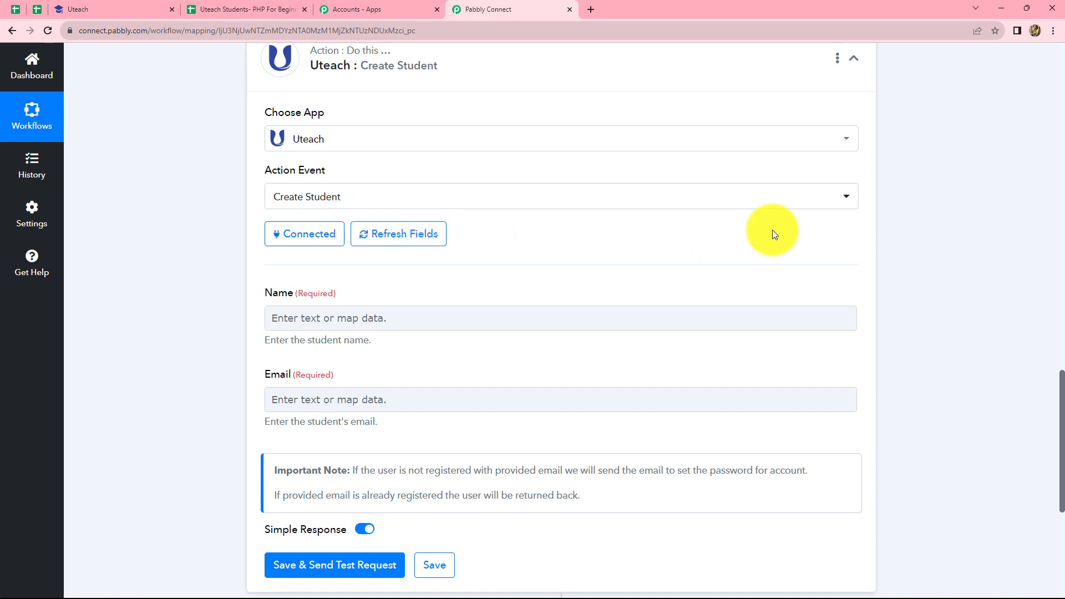
Map the sheet's First Name and Last Name into the student's Name field
{"action": "scroll", "coordinate": [772, 228], "scroll_direction": "down", "scroll_amount": 3}
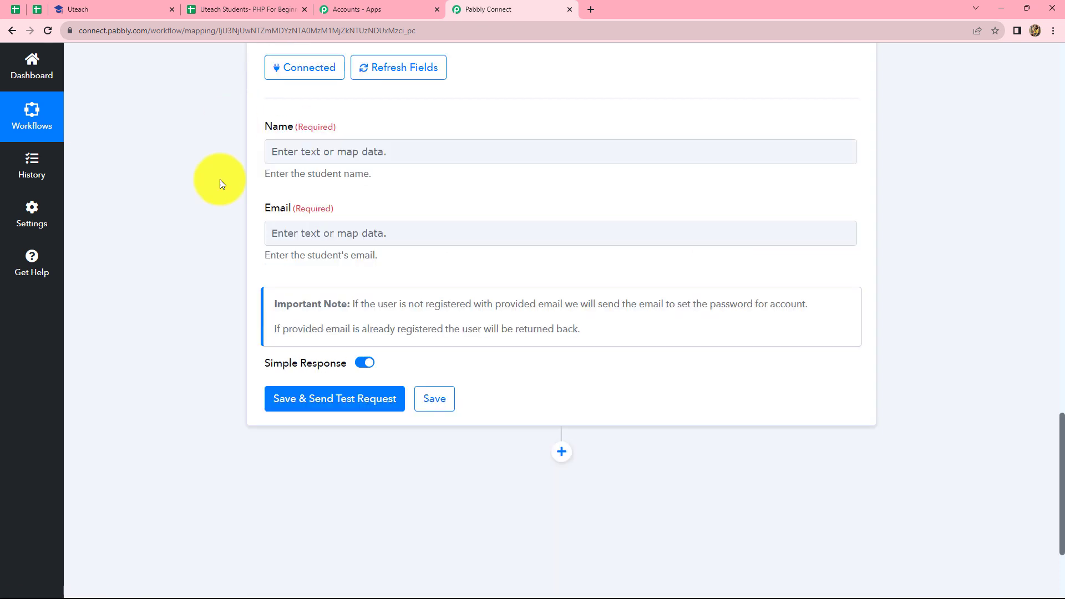
{"action": "left_click", "coordinate": [285, 151]}
{"action": "left_click", "coordinate": [197, 242]}
{"action": "scroll", "coordinate": [345, 267], "scroll_direction": "up", "scroll_amount": 10}
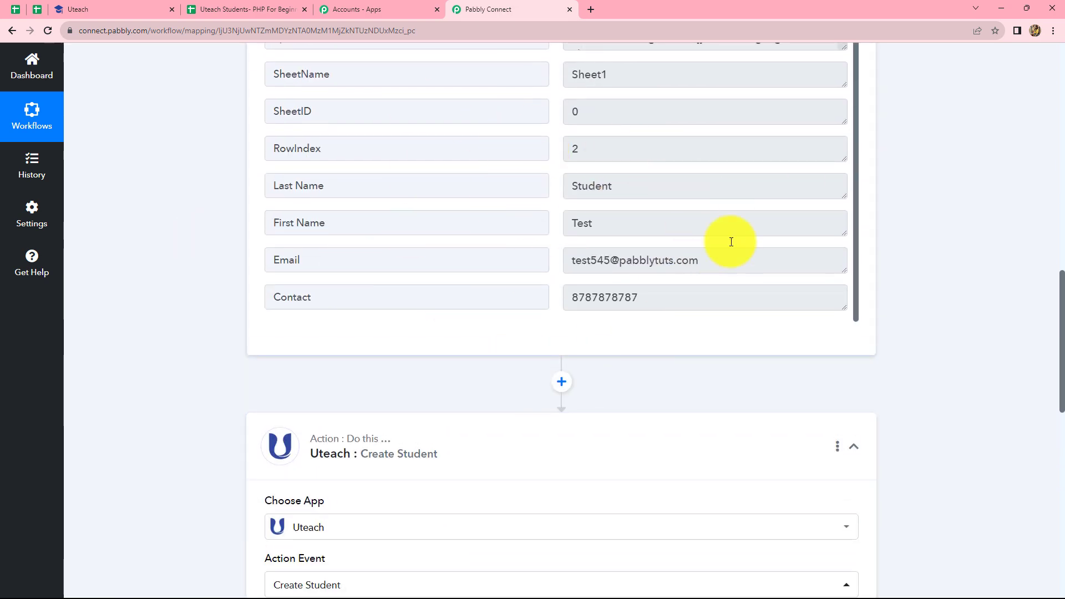
{"action": "scroll", "coordinate": [932, 255], "scroll_direction": "down", "scroll_amount": 9}
{"action": "left_click", "coordinate": [354, 152]}
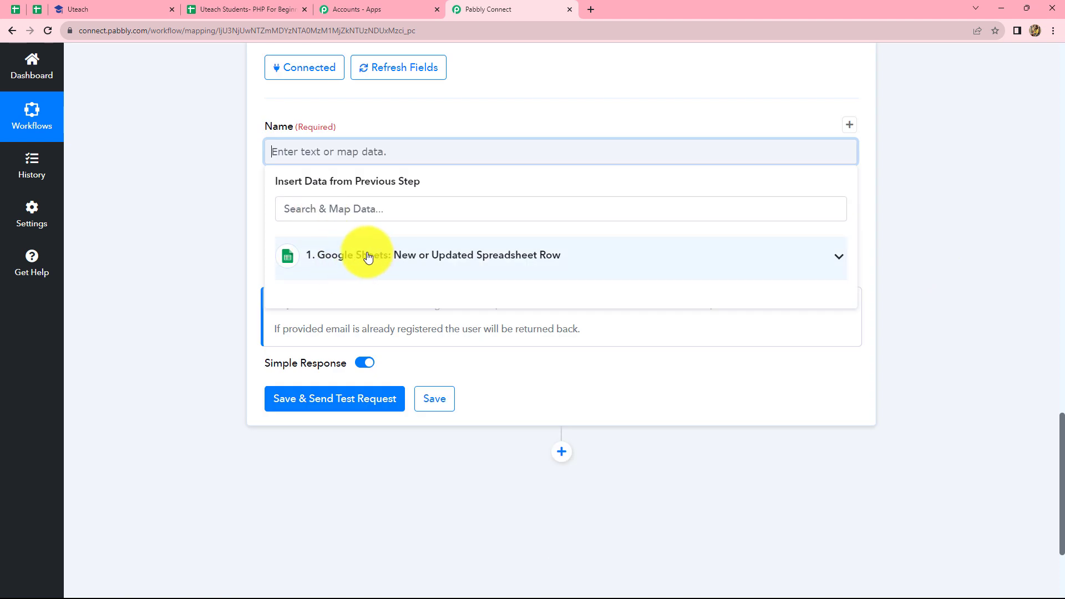
{"action": "left_click", "coordinate": [367, 256]}
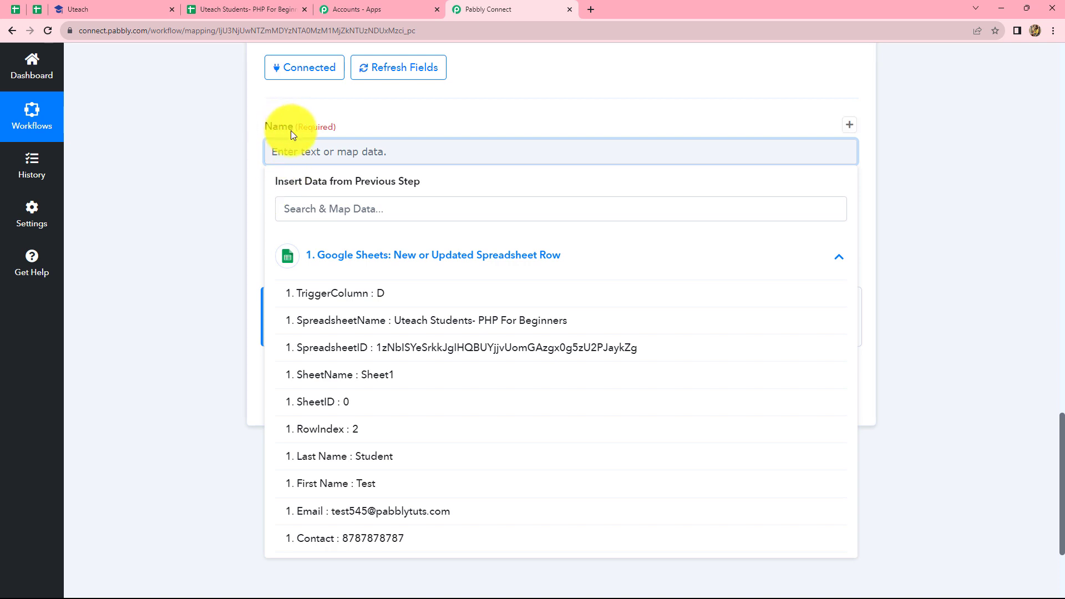
{"action": "left_click", "coordinate": [367, 483]}
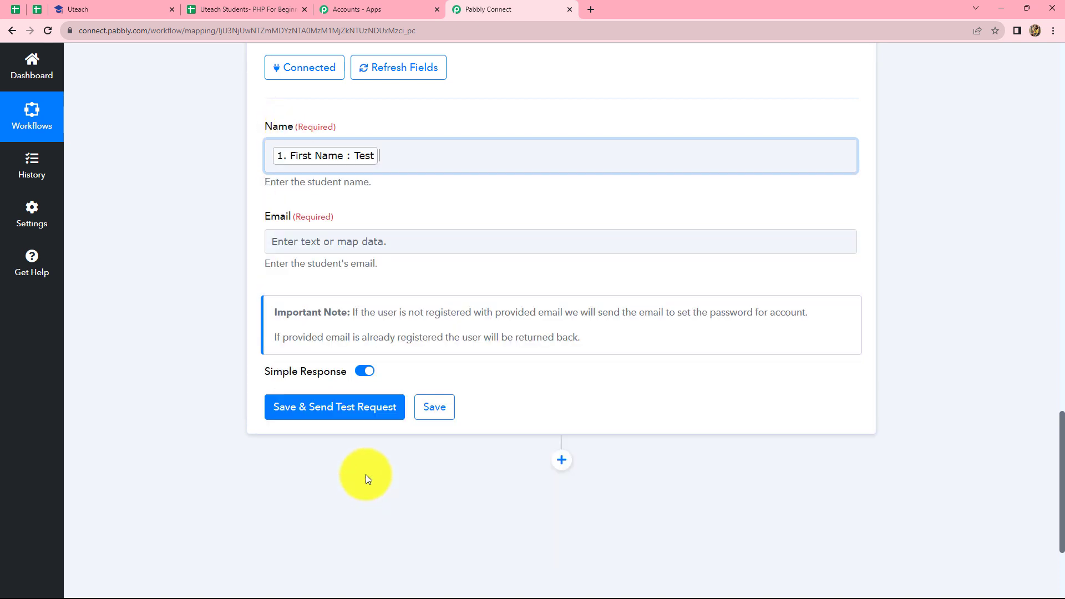
{"action": "left_click", "coordinate": [388, 275]}
{"action": "left_click", "coordinate": [419, 474]}
{"action": "left_click", "coordinate": [953, 251]}
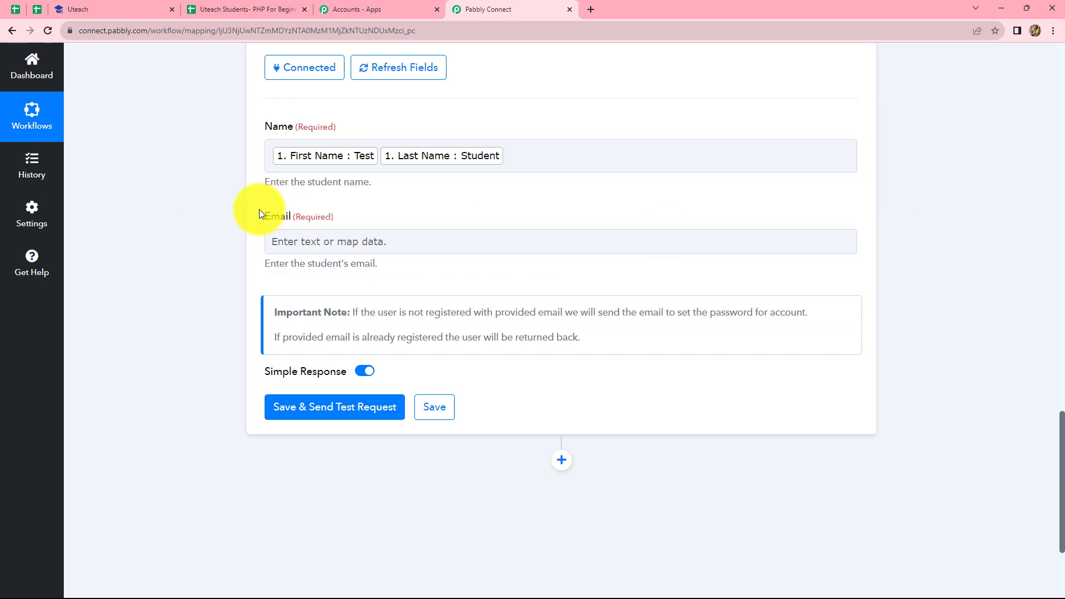
Map the sheet's Email column into the student's Email field
{"action": "left_click", "coordinate": [375, 240]}
{"action": "left_click", "coordinate": [404, 363]}
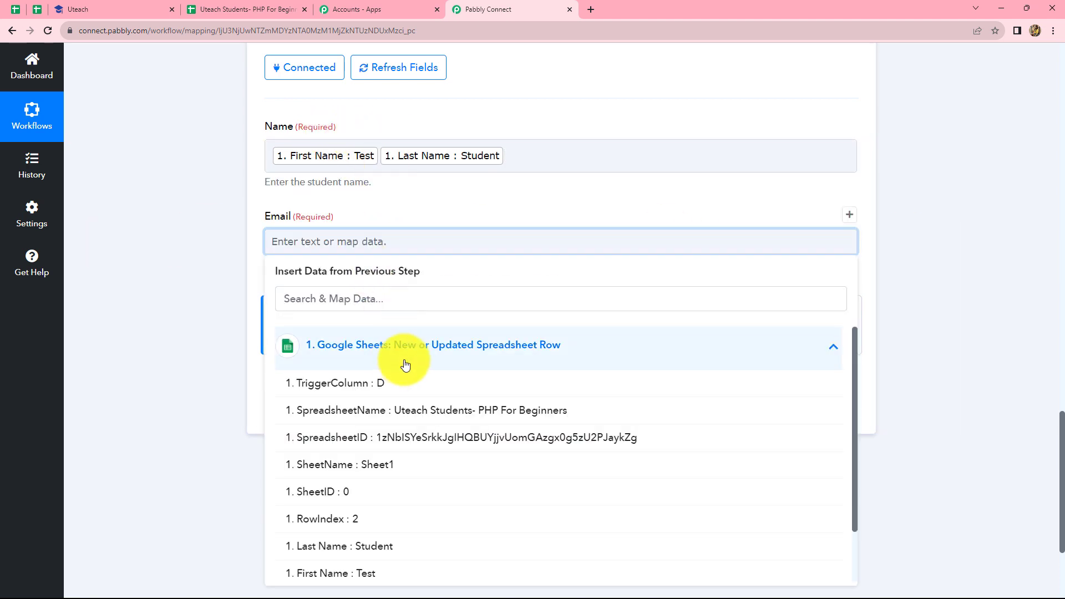
{"action": "scroll", "coordinate": [397, 402], "scroll_direction": "down", "scroll_amount": 2}
{"action": "left_click", "coordinate": [386, 529]}
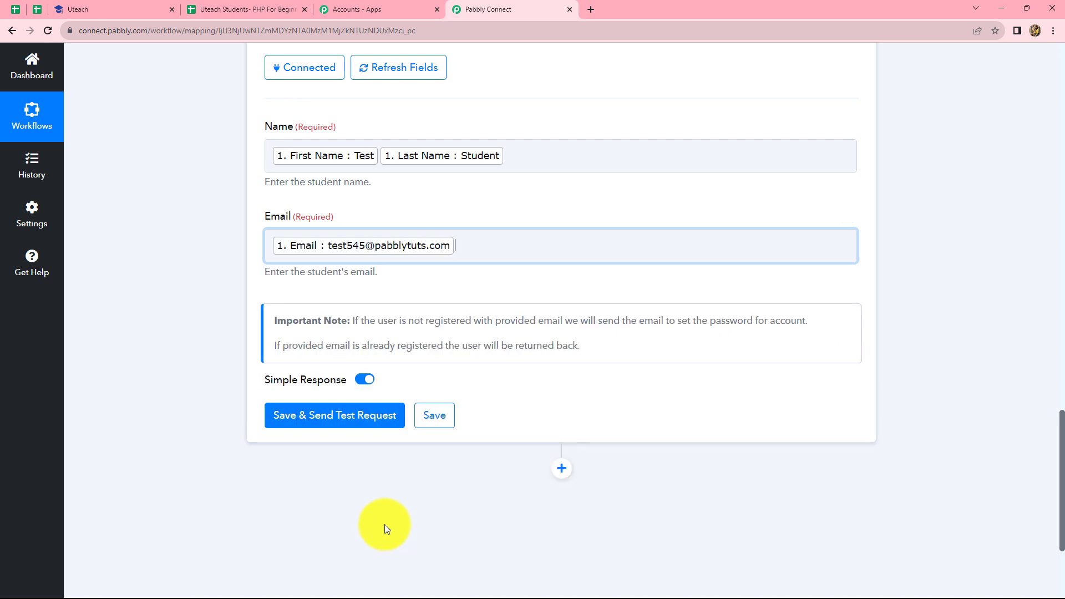
{"action": "left_click", "coordinate": [384, 524]}
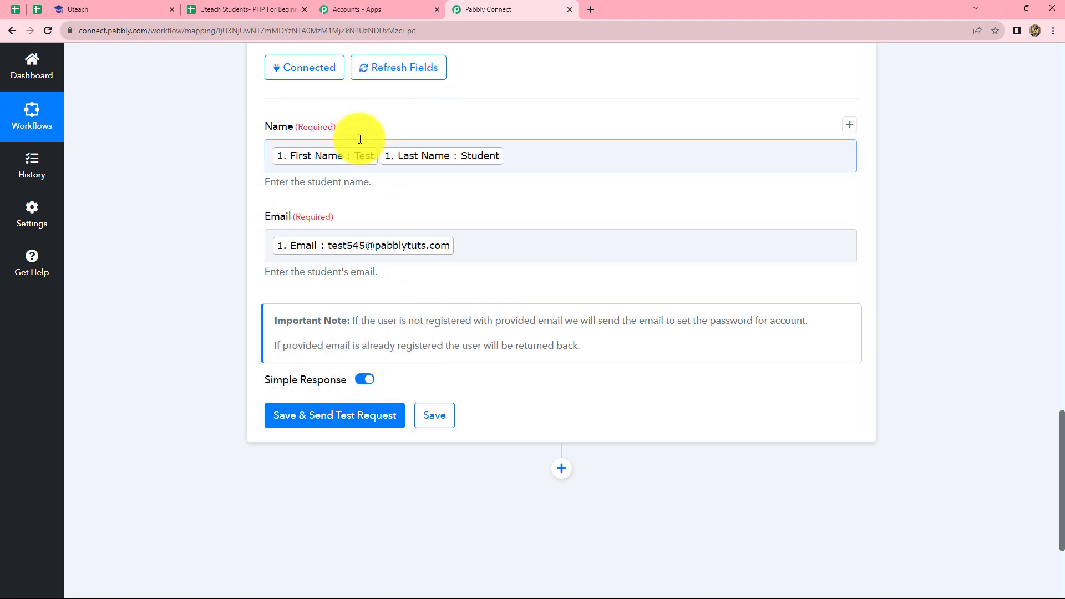
Save and test the Create Student step, confirming Uteach returns student Id 25
{"action": "left_click", "coordinate": [322, 415]}
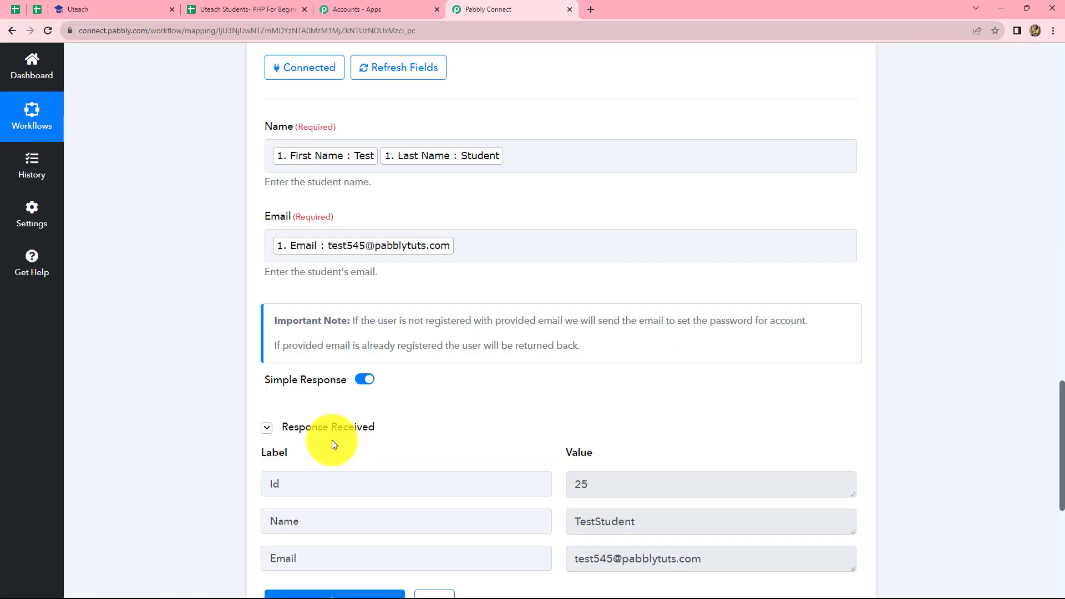
{"action": "scroll", "coordinate": [268, 349], "scroll_direction": "down", "scroll_amount": 4}
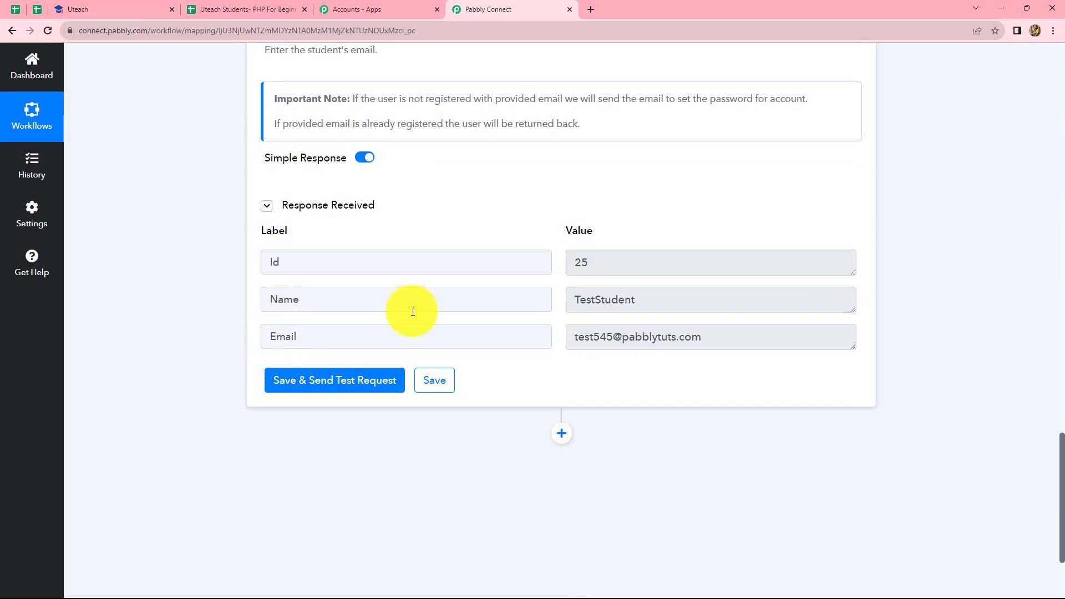
{"action": "left_click_drag", "start_coordinate": [599, 262], "coordinate": [557, 271]}
{"action": "left_click", "coordinate": [606, 181]}
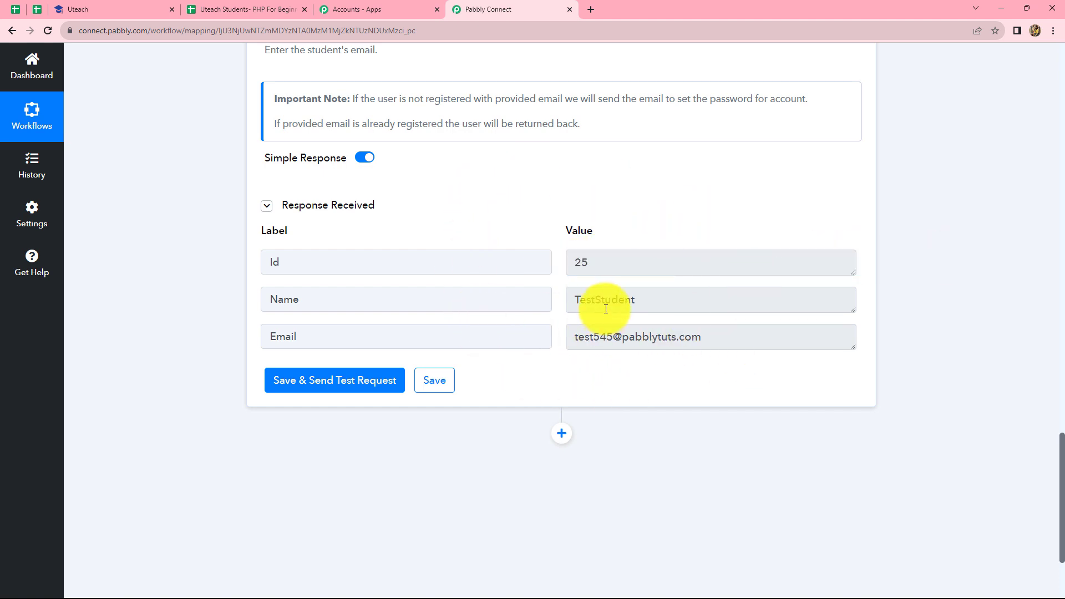
In Uteach, close the Pabbly integration dialog and go to the admin dashboard
{"action": "left_click", "coordinate": [85, 7]}
{"action": "left_click", "coordinate": [776, 222]}
{"action": "left_click", "coordinate": [31, 117]}
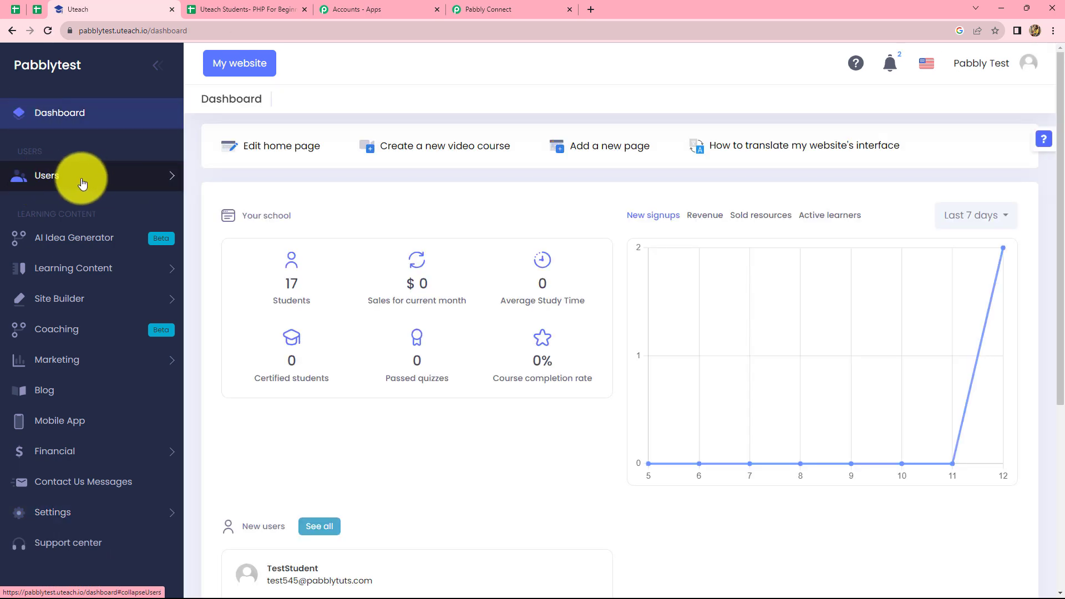
Confirm TestStudent heads Uteach's Users > Students list, then return to the Pabbly workflow
{"action": "left_click", "coordinate": [76, 186]}
{"action": "left_click", "coordinate": [62, 218]}
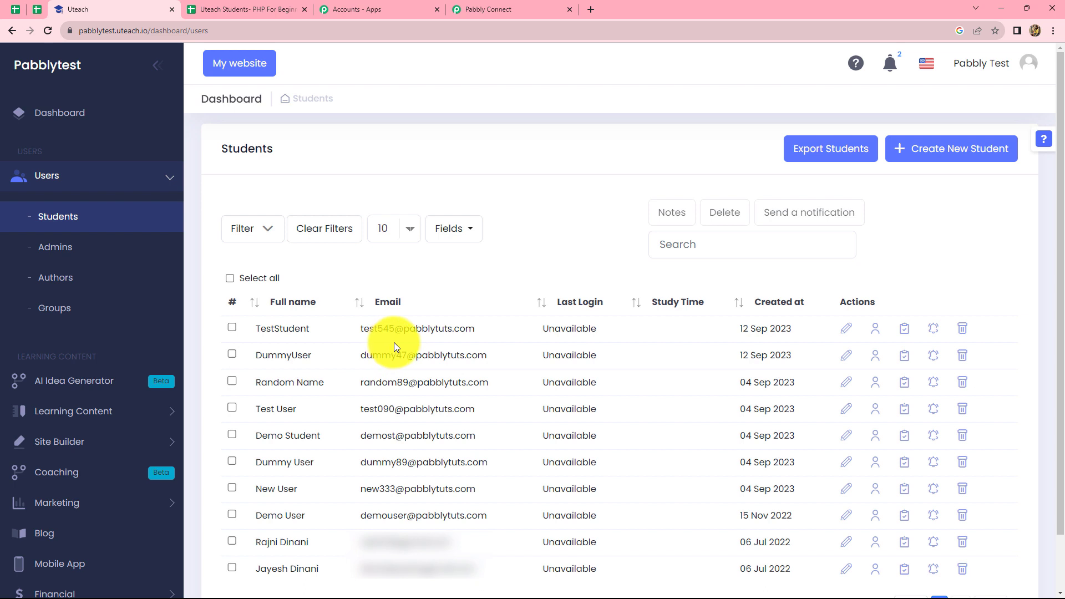
{"action": "left_click", "coordinate": [465, 9]}
{"action": "scroll", "coordinate": [867, 358], "scroll_direction": "down", "scroll_amount": 3}
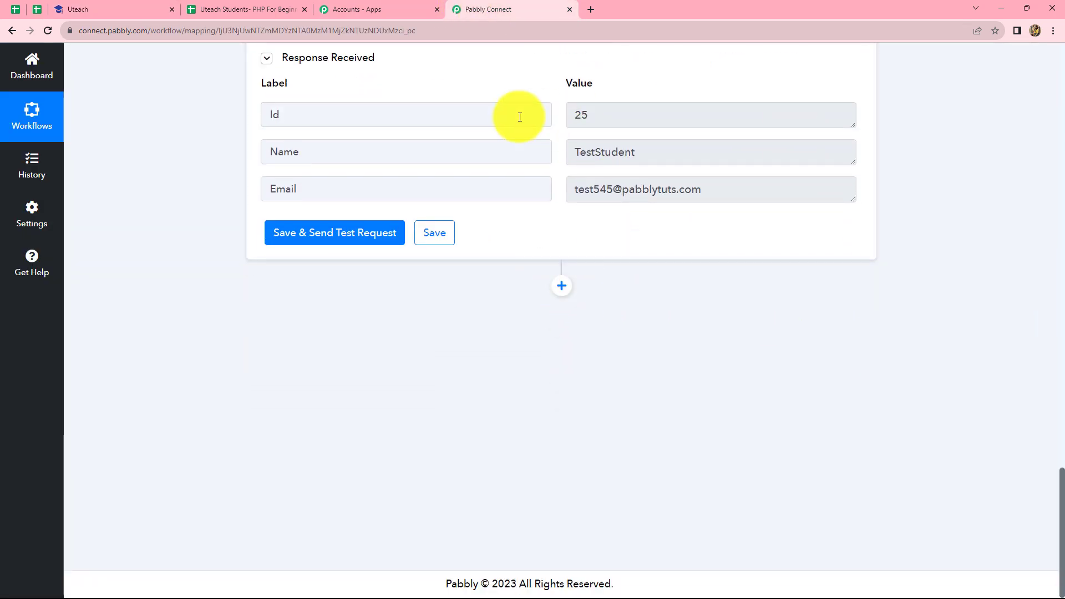
Add a Uteach 'Add Student to Course' action using the existing Uteach connection
{"action": "left_click", "coordinate": [560, 288]}
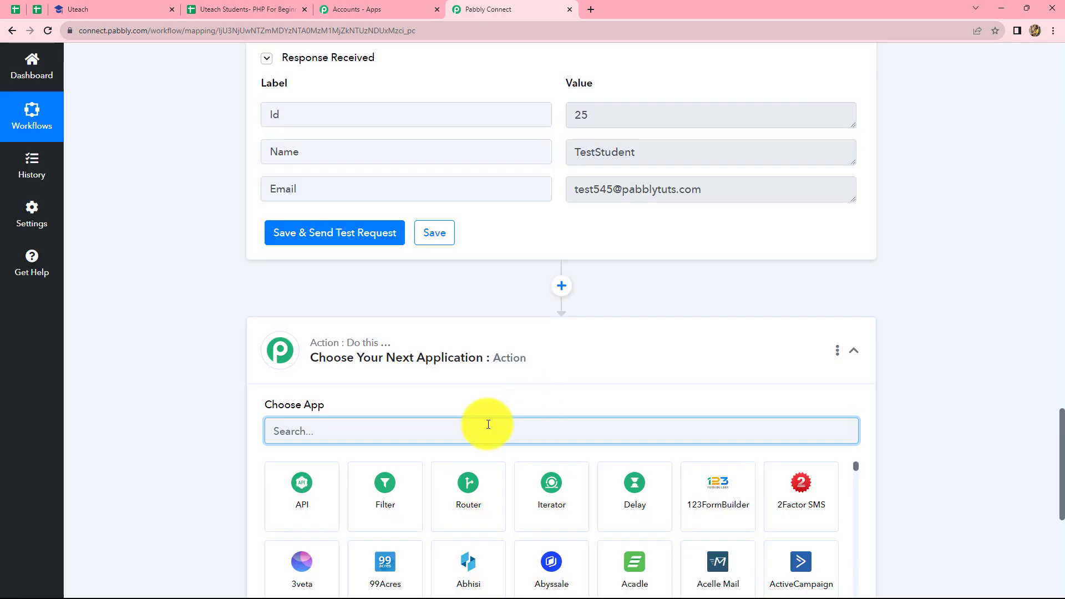
{"action": "type", "text": "Utea"}
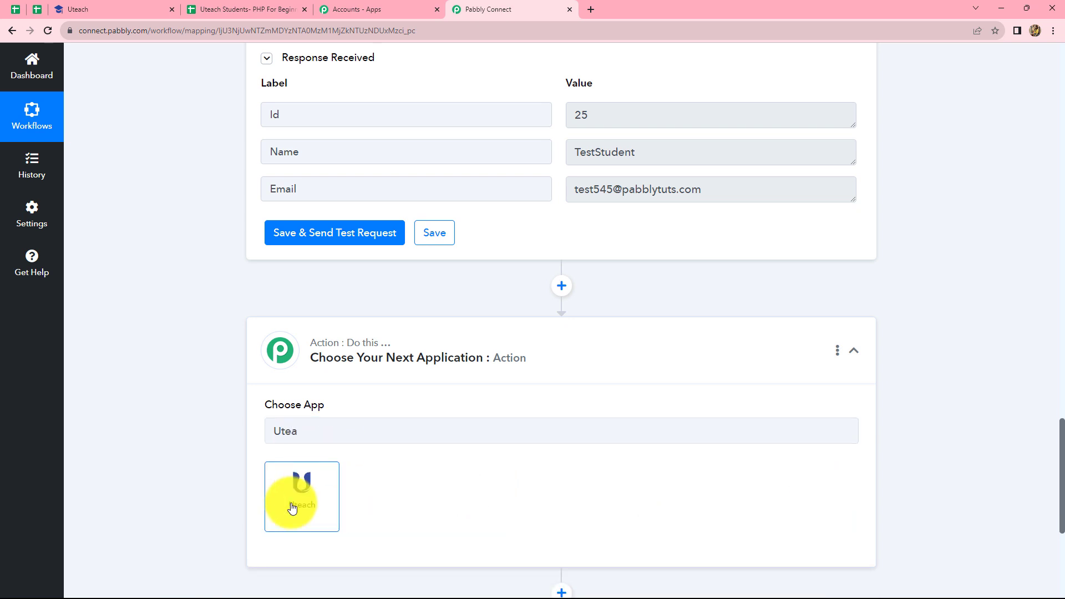
{"action": "left_click", "coordinate": [297, 503]}
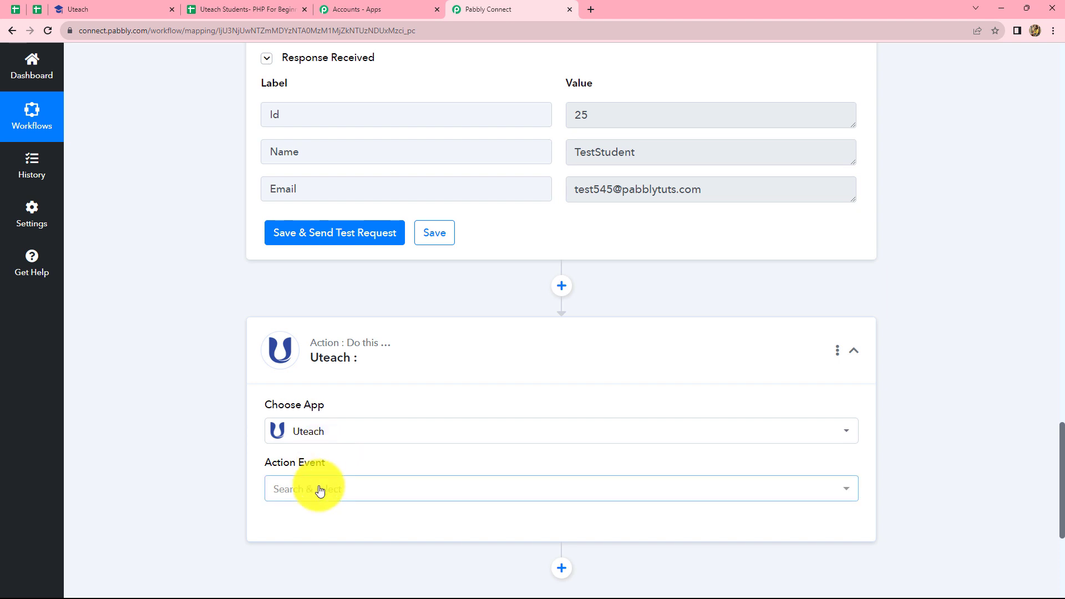
{"action": "left_click", "coordinate": [319, 490]}
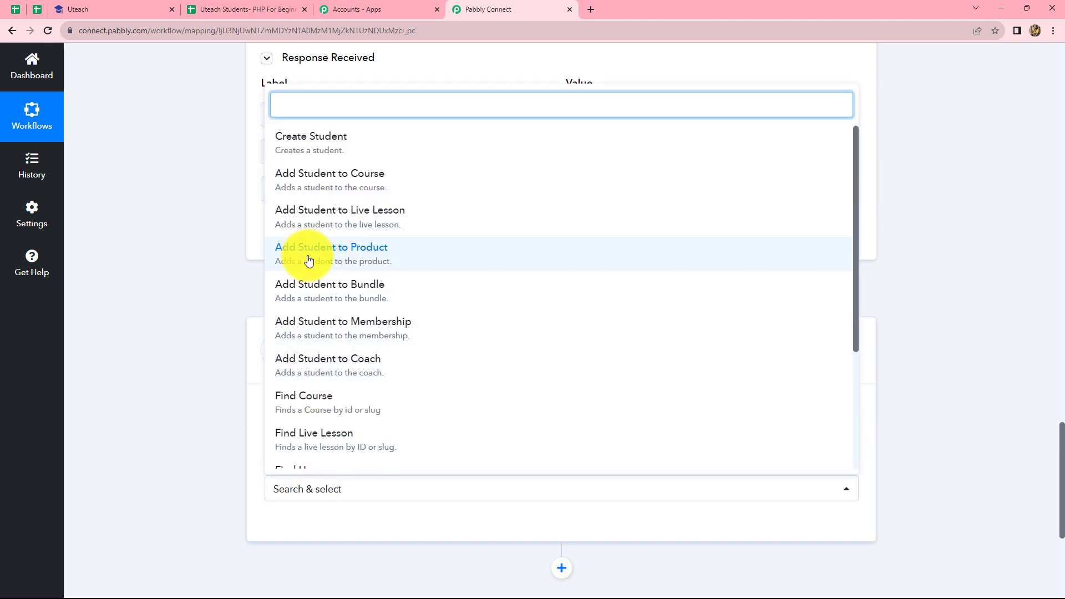
{"action": "left_click", "coordinate": [313, 185]}
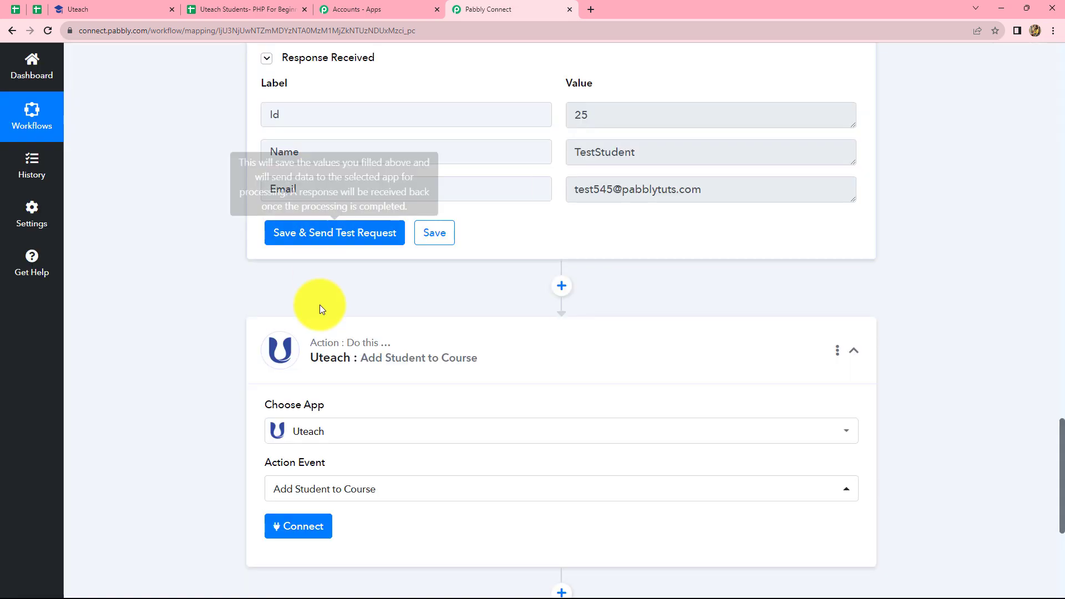
{"action": "left_click", "coordinate": [297, 533]}
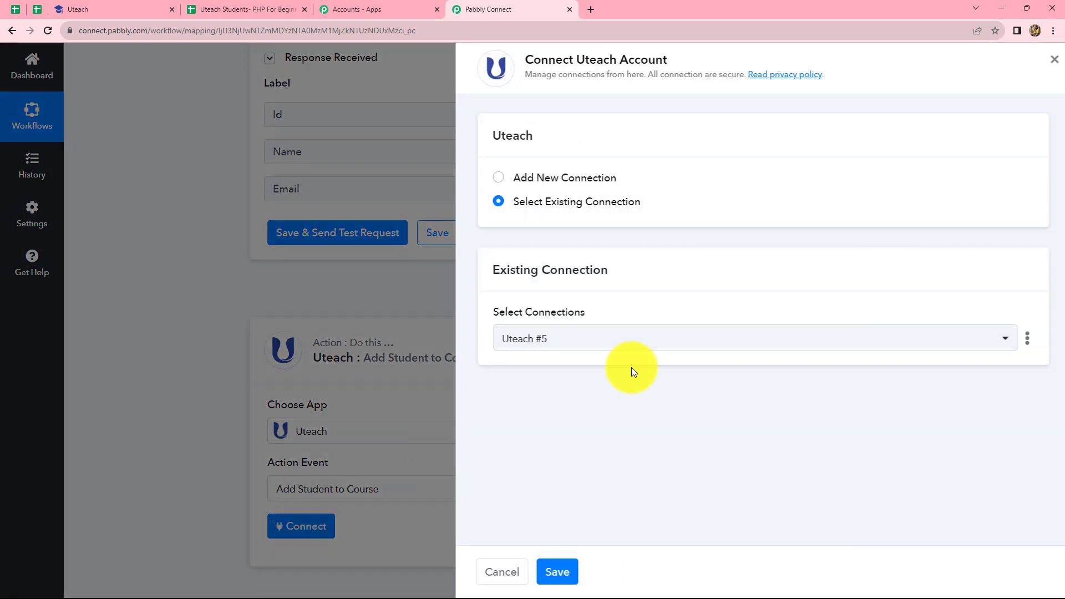
{"action": "left_click", "coordinate": [551, 572]}
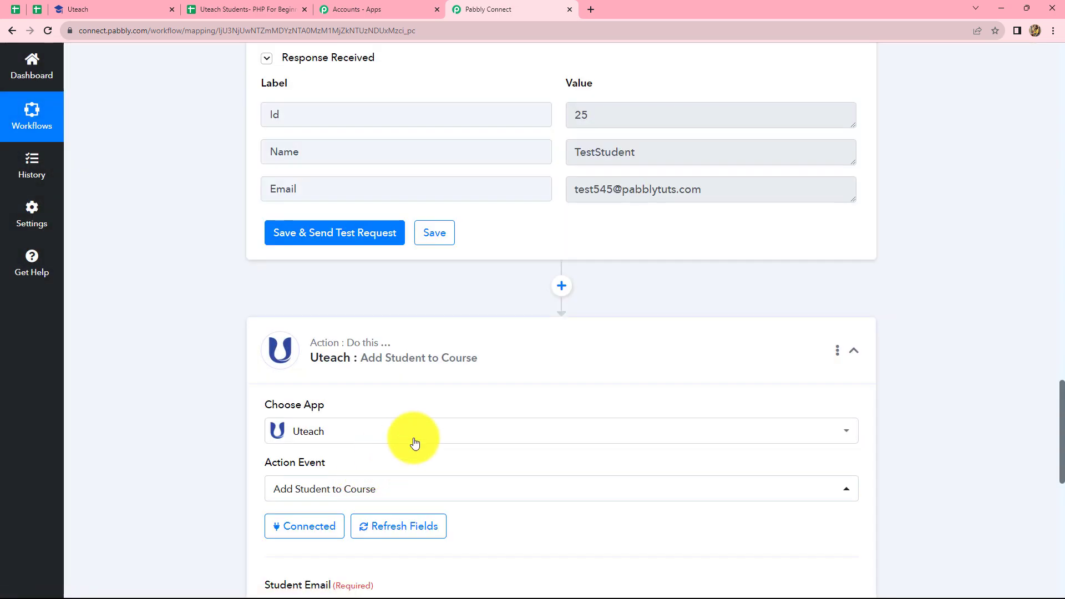
Map the created student's Email into the Student Email field
{"action": "scroll", "coordinate": [489, 434], "scroll_direction": "down", "scroll_amount": 1}
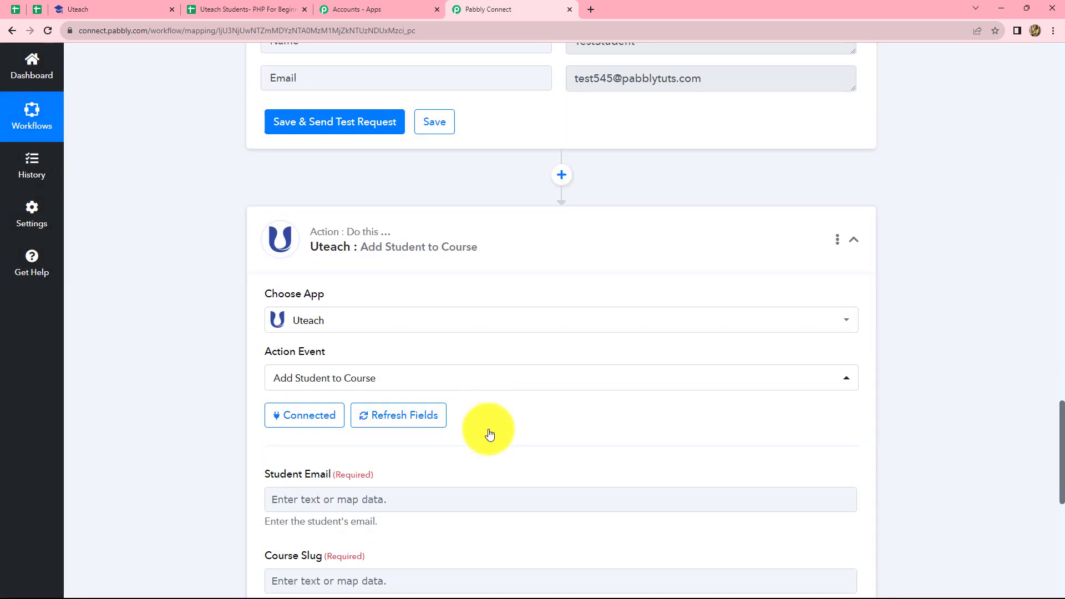
{"action": "scroll", "coordinate": [489, 435], "scroll_direction": "down", "scroll_amount": 5}
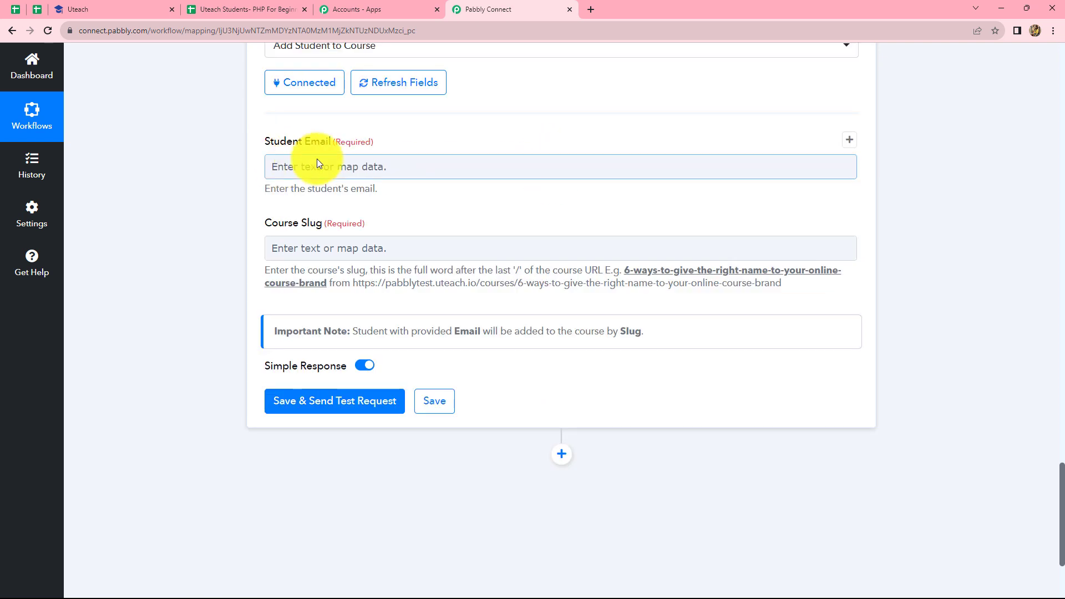
{"action": "left_click", "coordinate": [355, 164]}
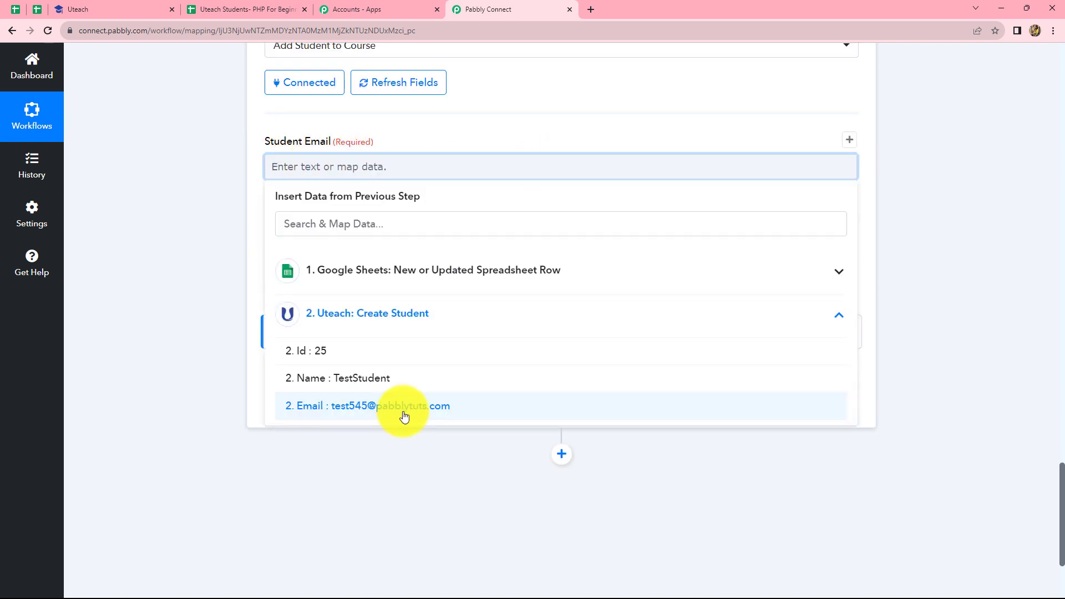
{"action": "left_click", "coordinate": [359, 409]}
{"action": "left_click", "coordinate": [887, 281]}
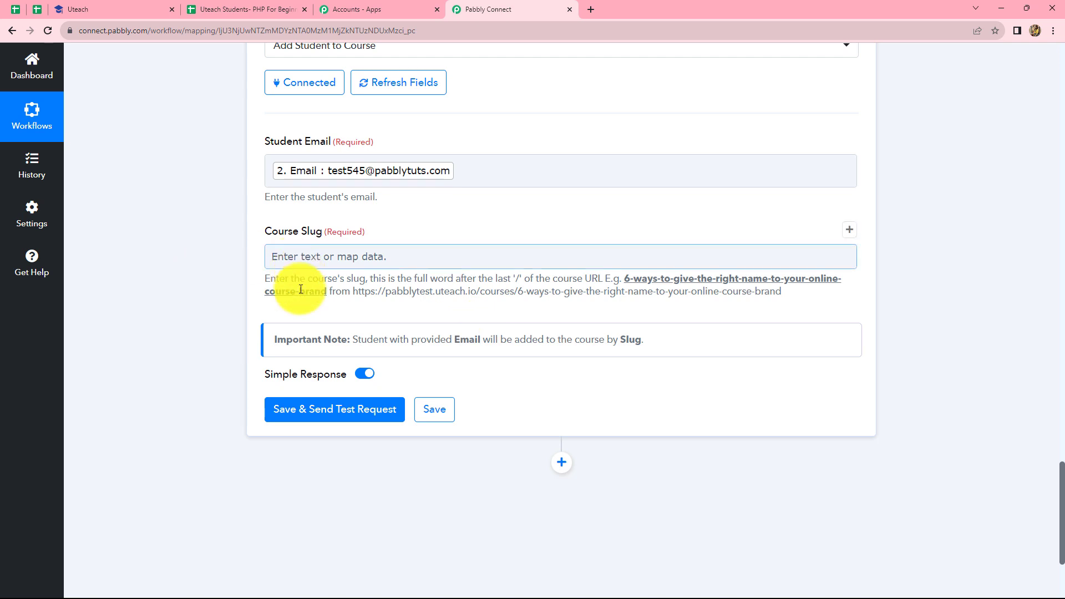
{"action": "left_click_drag", "start_coordinate": [353, 291], "coordinate": [798, 307]}
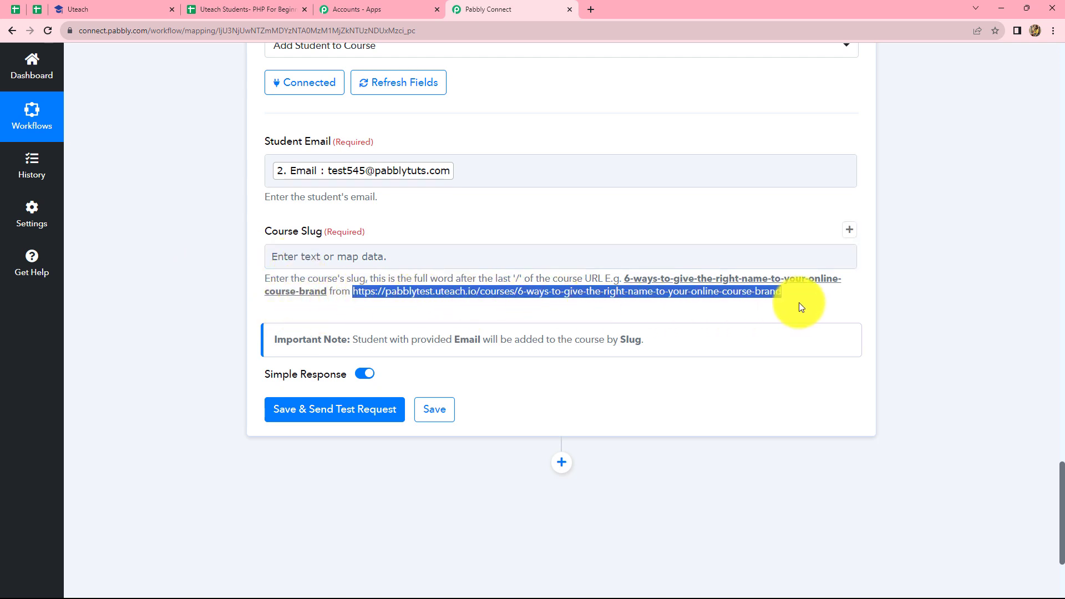
{"action": "left_click", "coordinate": [567, 311]}
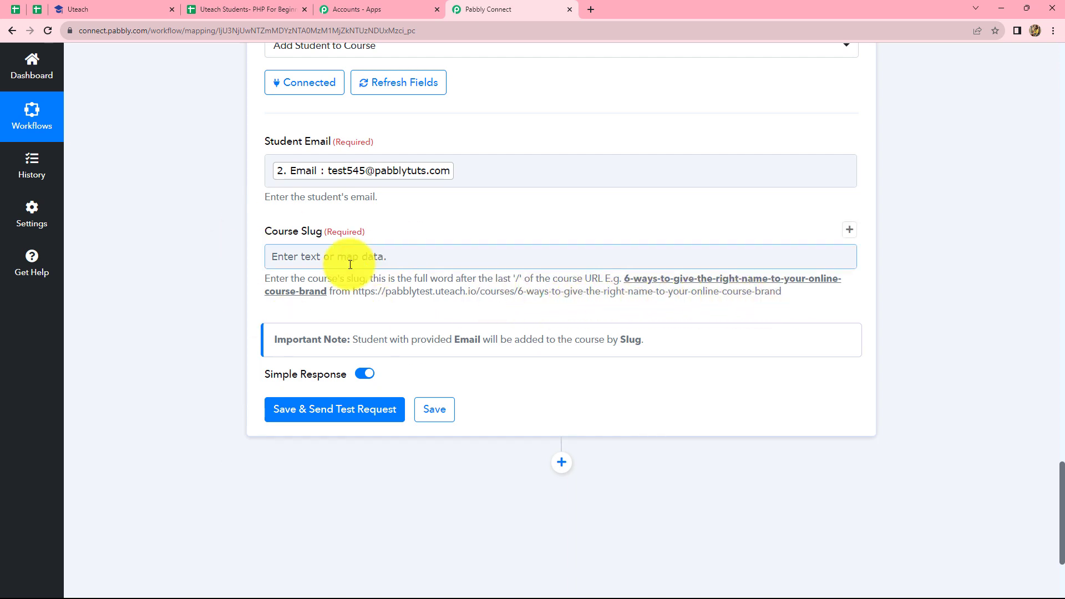
{"action": "scroll", "coordinate": [266, 261], "scroll_direction": "down", "scroll_amount": 1}
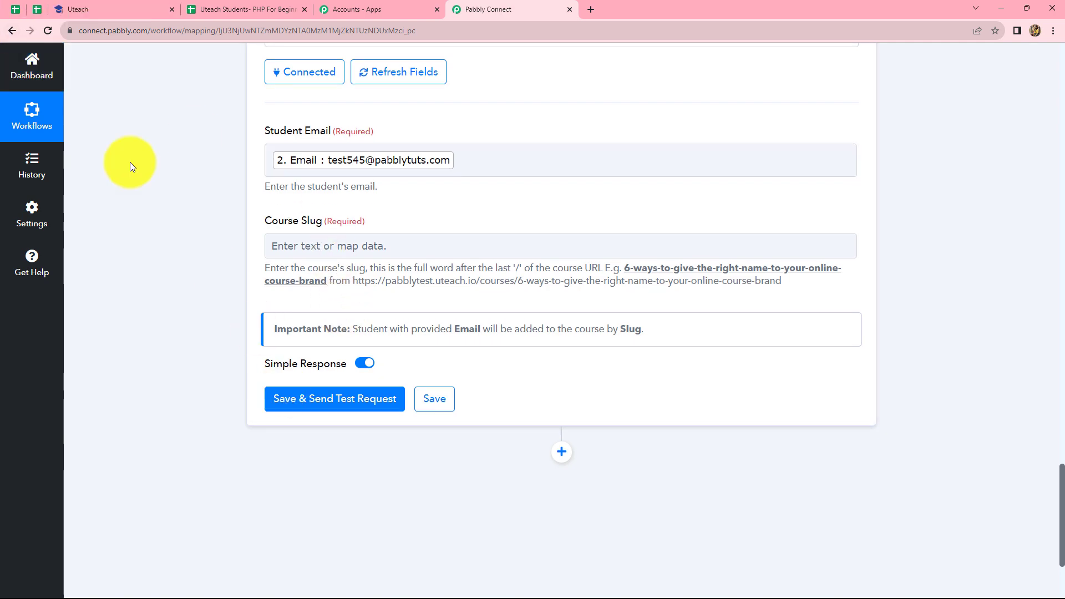
Copy the php-for-beginners slug from the Uteach course URL into Course Slug
{"action": "left_click", "coordinate": [133, 6]}
{"action": "left_click", "coordinate": [25, 52]}
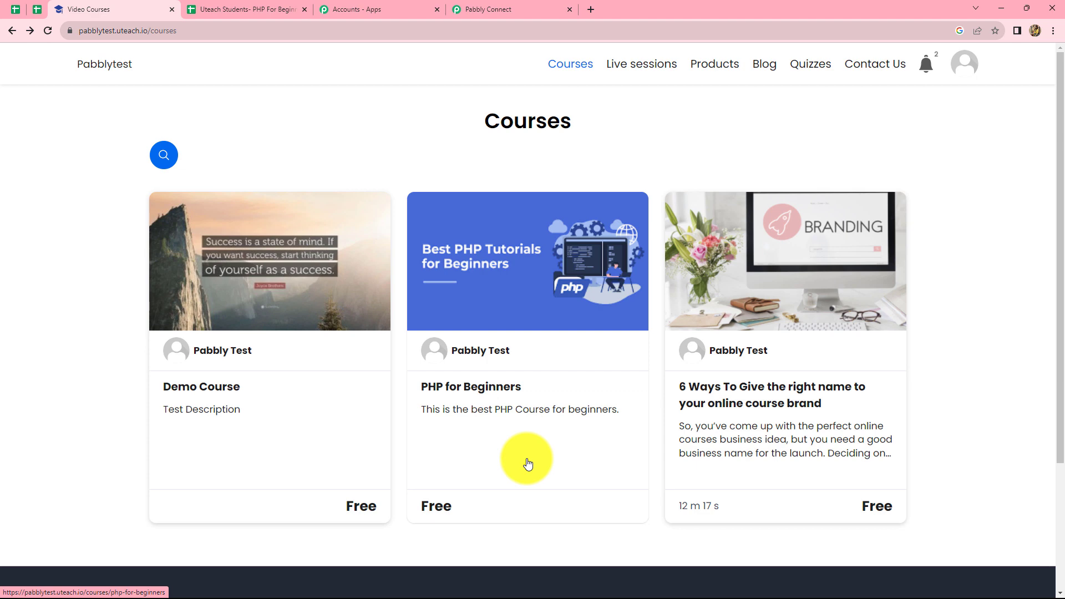
{"action": "left_click", "coordinate": [506, 405]}
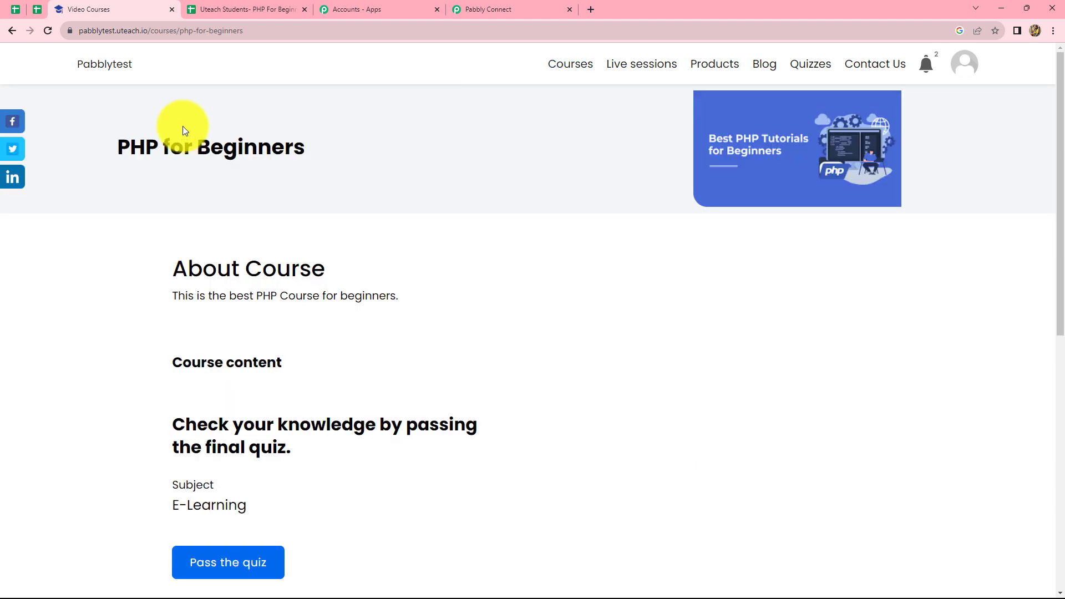
{"action": "left_click", "coordinate": [246, 30]}
{"action": "key", "text": "End"}
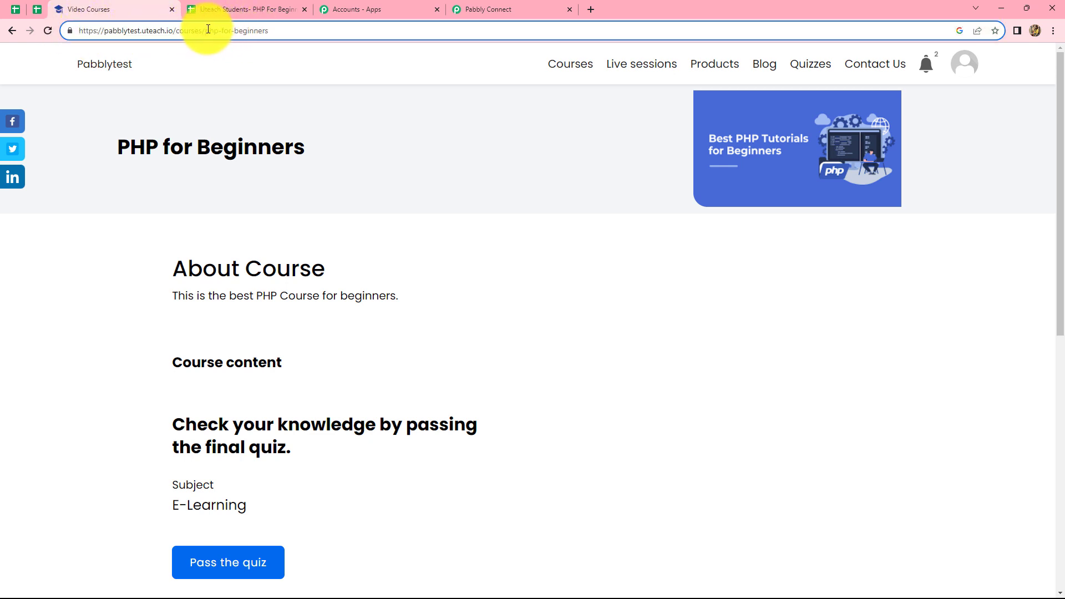
{"action": "left_click_drag", "start_coordinate": [205, 32], "coordinate": [275, 34]}
{"action": "key", "text": "ctrl+c"}
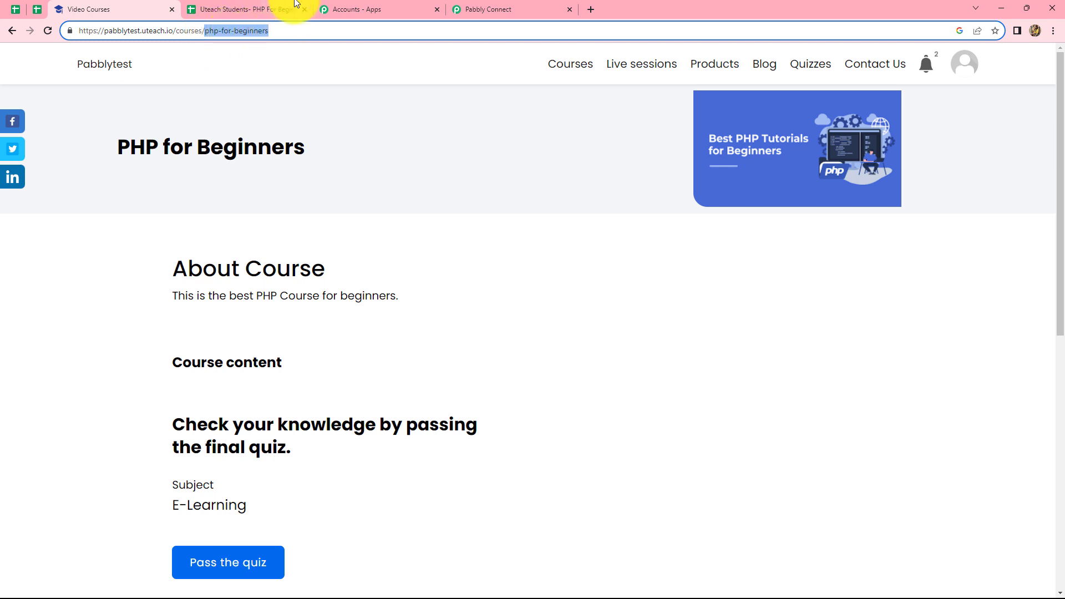
{"action": "left_click", "coordinate": [460, 7]}
{"action": "left_click", "coordinate": [337, 244]}
{"action": "key", "text": "ctrl+v"}
Test the enrolment step and check it returns Course Id 2, PHP for Beginners, User Id 25
{"action": "left_click", "coordinate": [990, 247]}
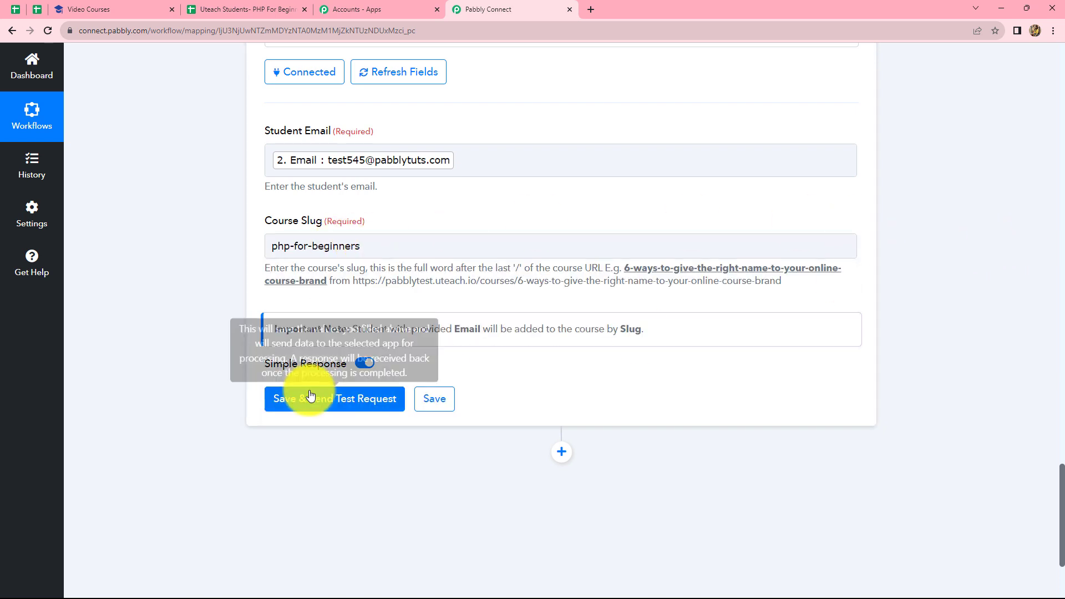
{"action": "left_click", "coordinate": [304, 402]}
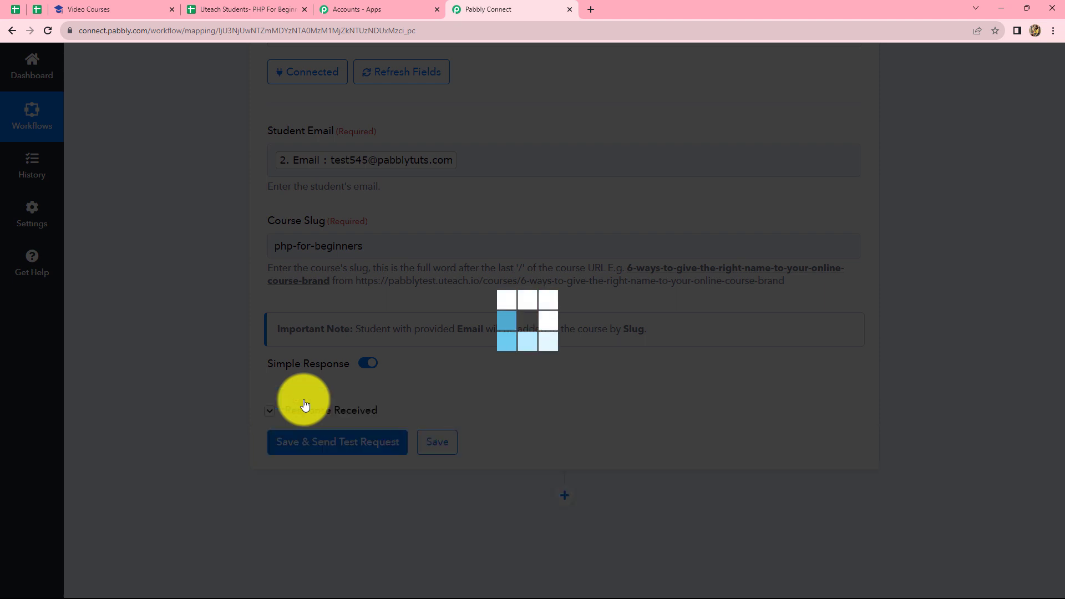
{"action": "scroll", "coordinate": [647, 474], "scroll_direction": "down", "scroll_amount": 2}
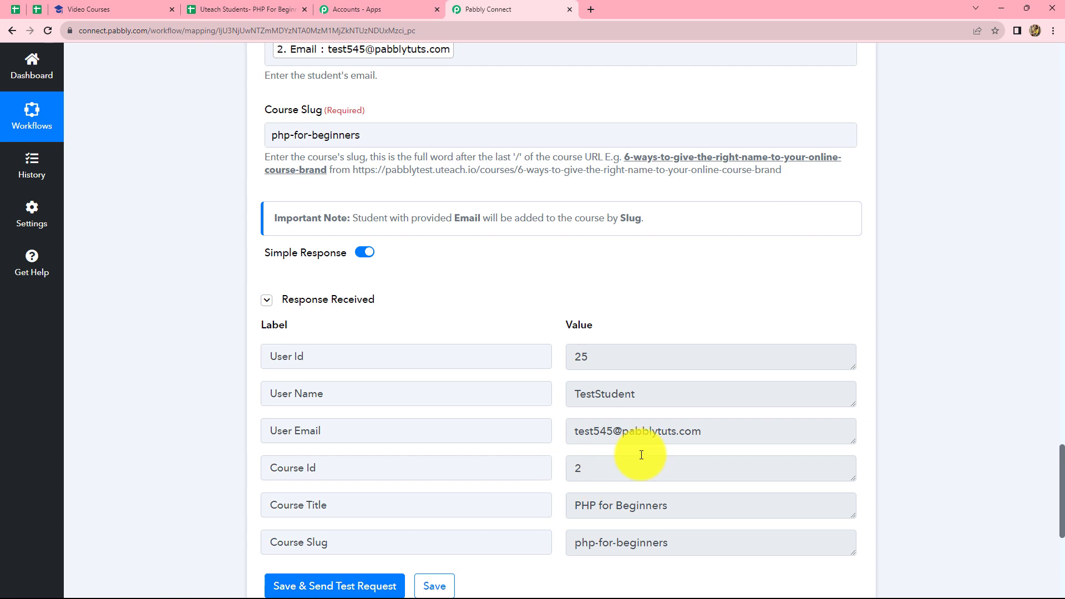
{"action": "double_click", "coordinate": [657, 463]}
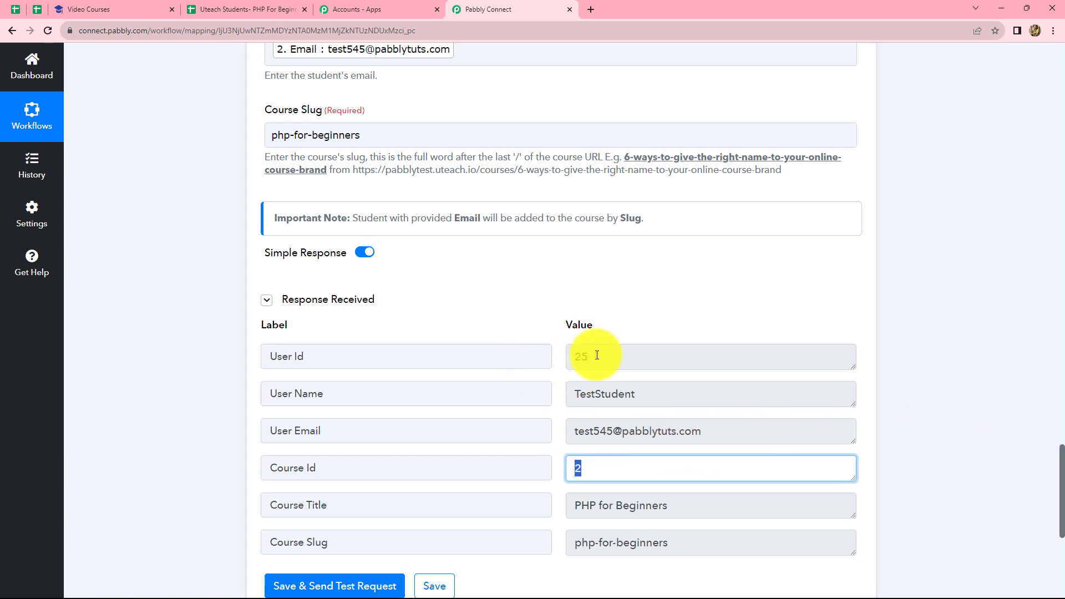
{"action": "left_click", "coordinate": [555, 338]}
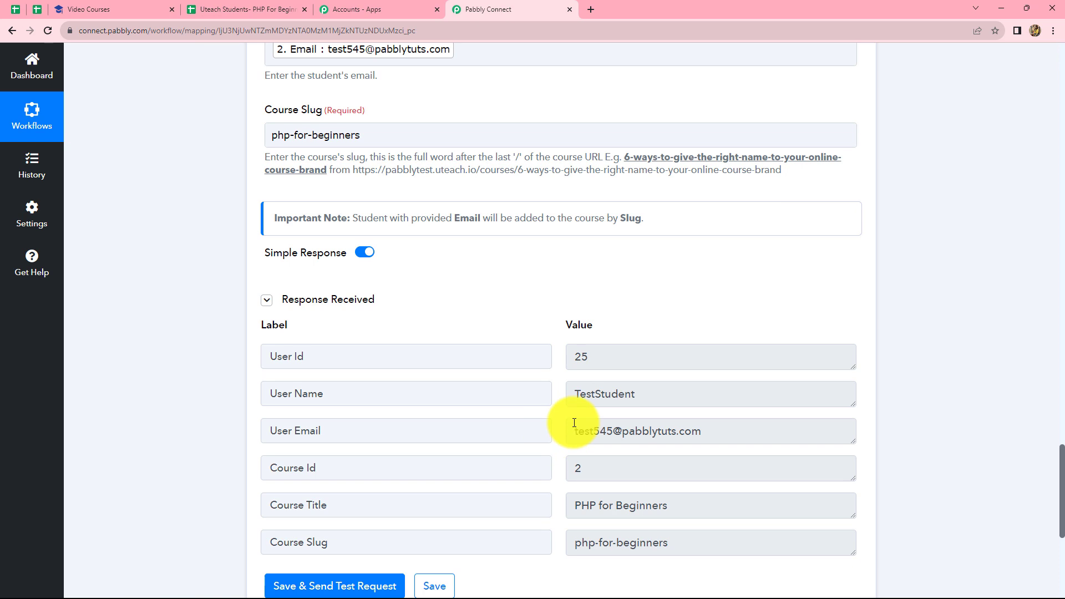
Check TestStudent's learnings in Uteach list PHP for Beginners, then switch to the Students sheet
{"action": "left_click", "coordinate": [111, 7]}
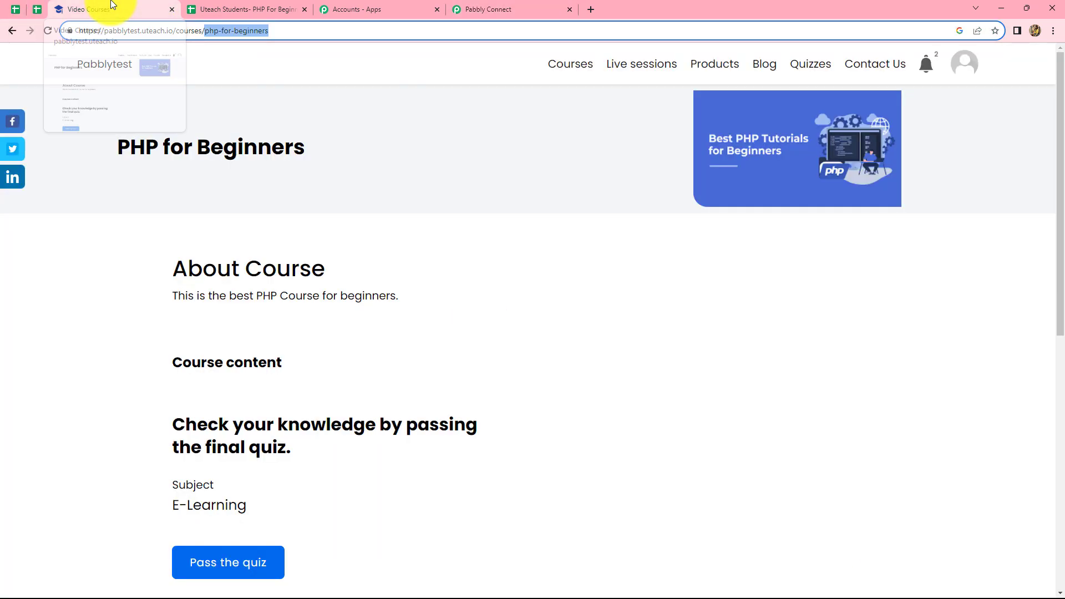
{"action": "left_click", "coordinate": [959, 61]}
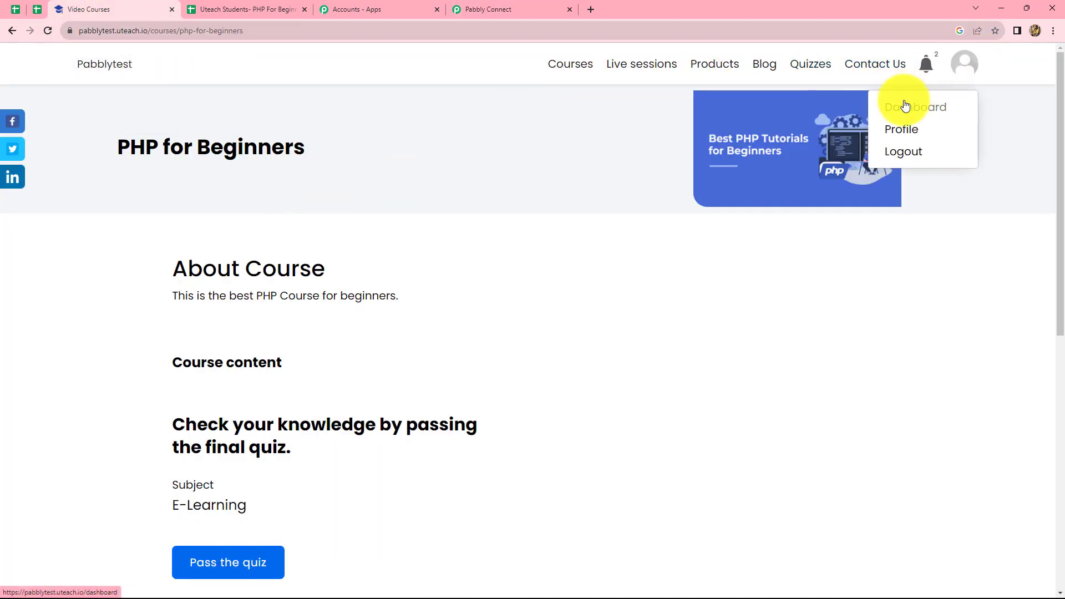
{"action": "left_click", "coordinate": [905, 107]}
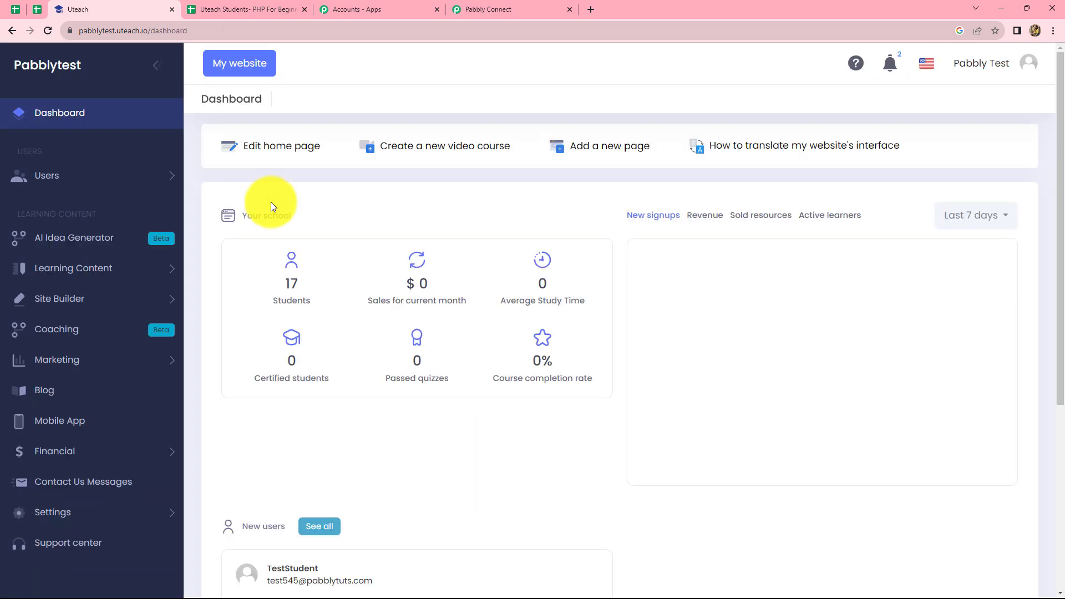
{"action": "left_click", "coordinate": [102, 178]}
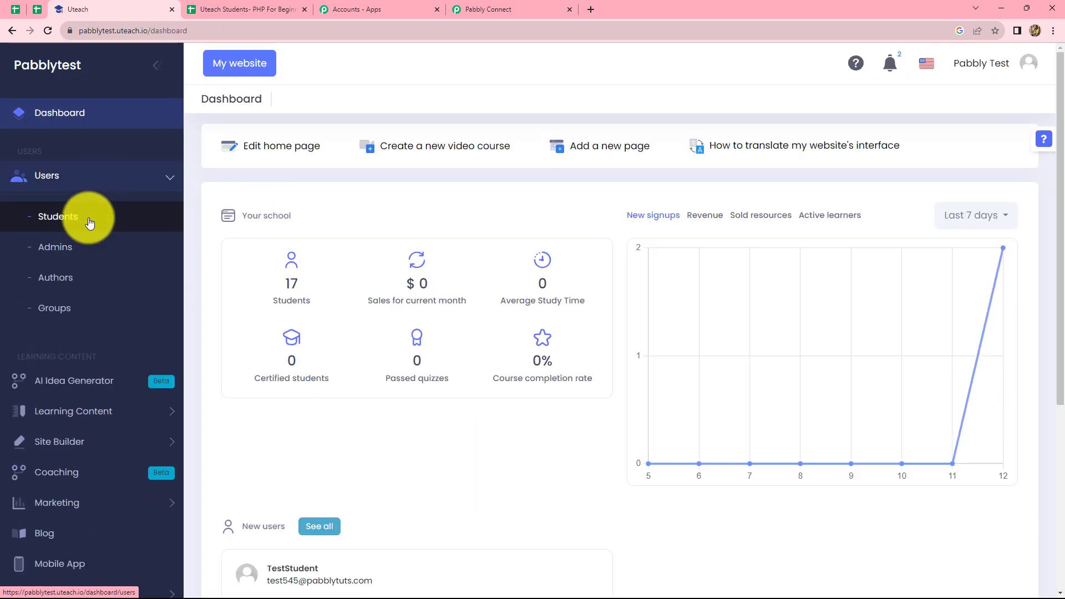
{"action": "left_click", "coordinate": [90, 223]}
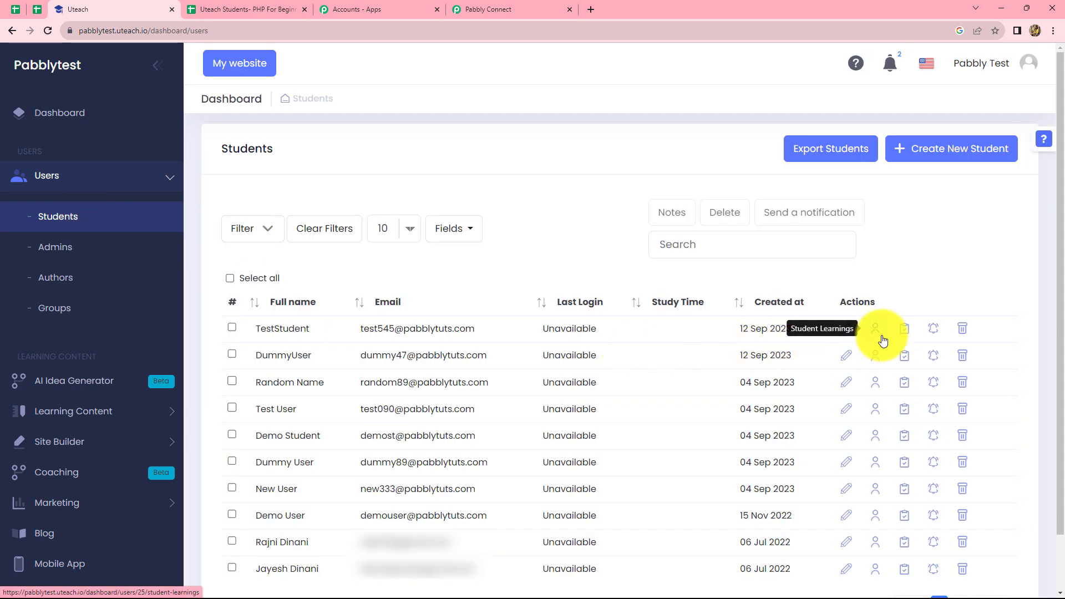
{"action": "left_click", "coordinate": [879, 336]}
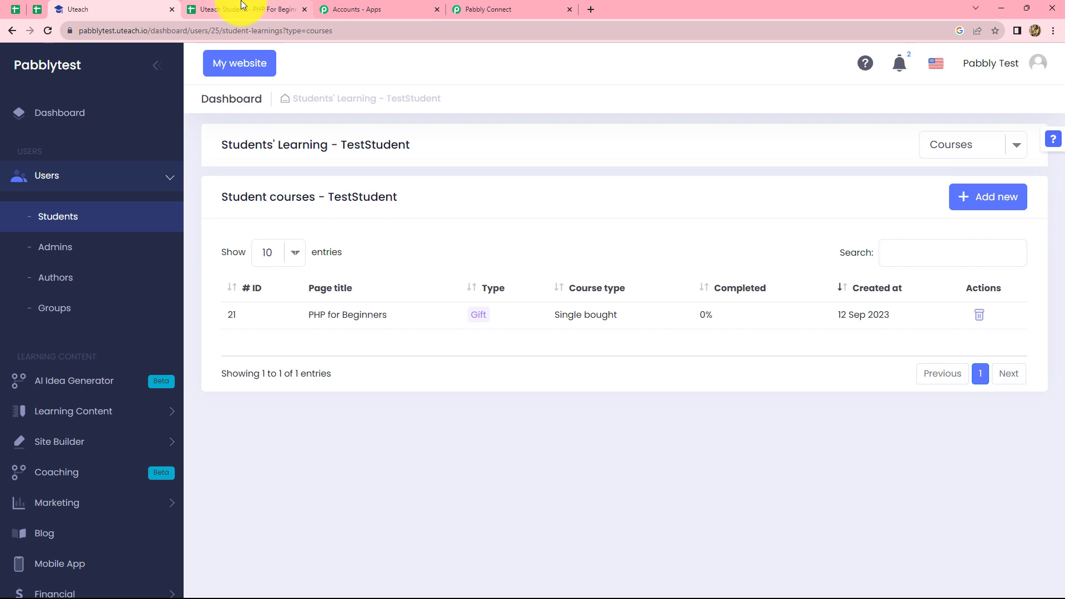
{"action": "left_click", "coordinate": [264, 12]}
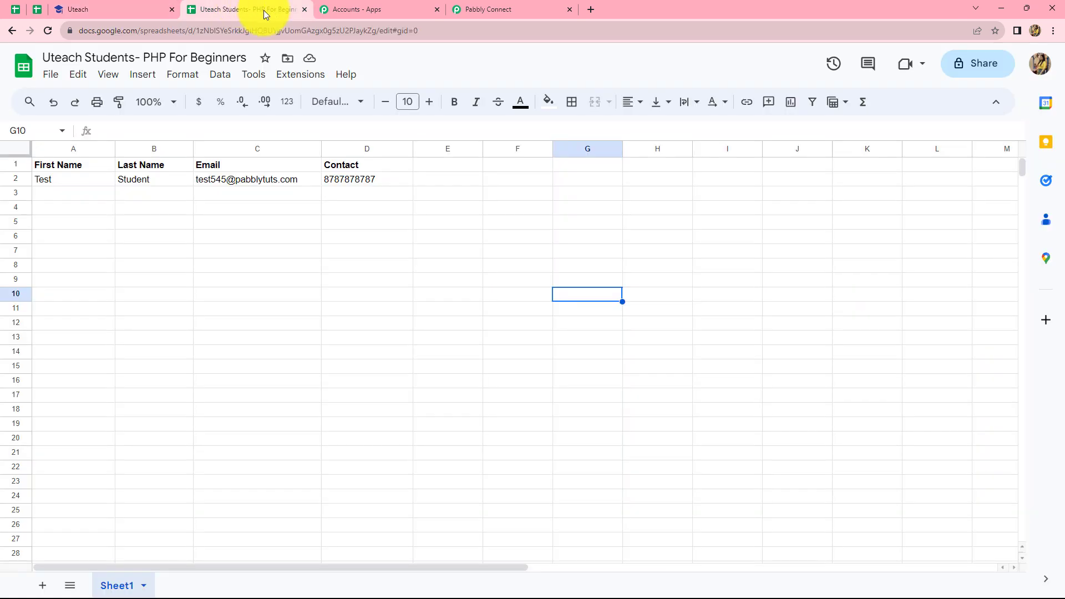
Set the Pabbly Connect Webhooks add-on to Send On Event
{"action": "left_click", "coordinate": [294, 79]}
{"action": "mouse_move", "coordinate": [318, 209]}
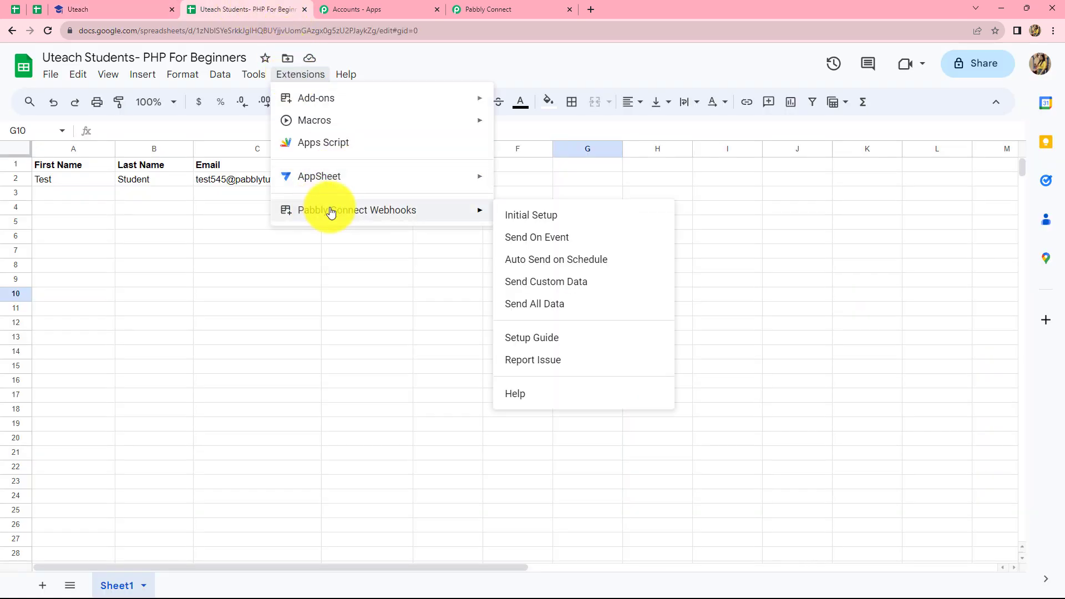
{"action": "left_click", "coordinate": [514, 238]}
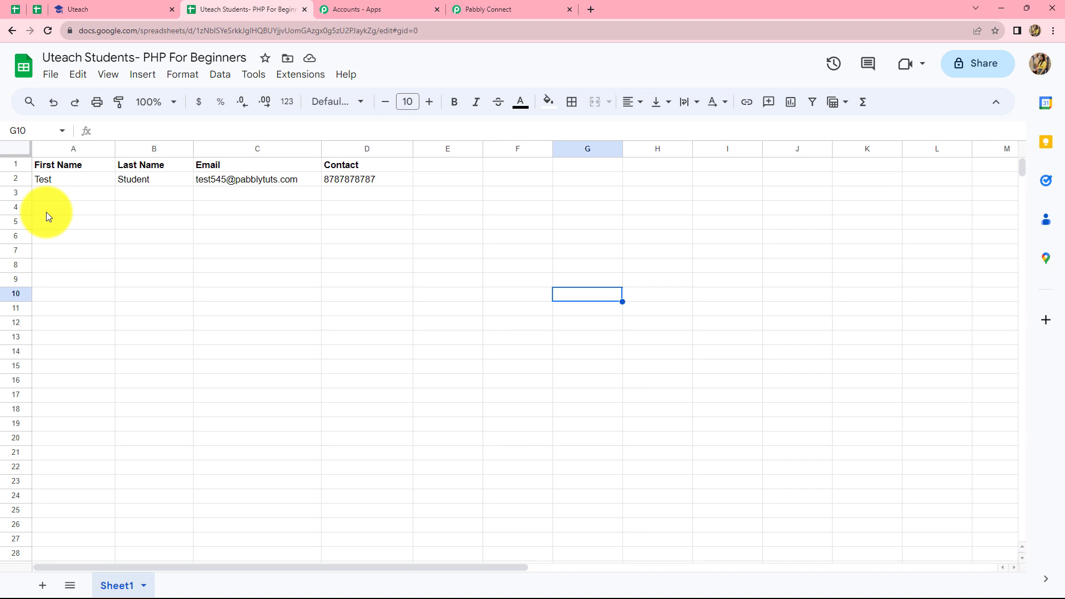
Fill row 3 with first name Dummy, last name User, an email address and a contact number
{"action": "left_click", "coordinate": [54, 196]}
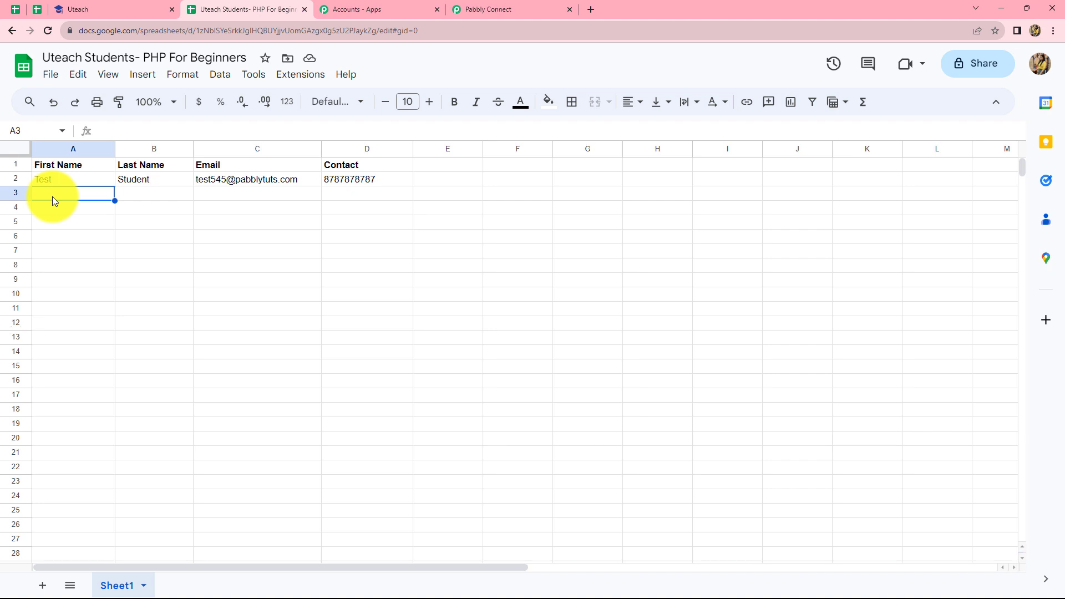
{"action": "type", "text": "Dummy"}
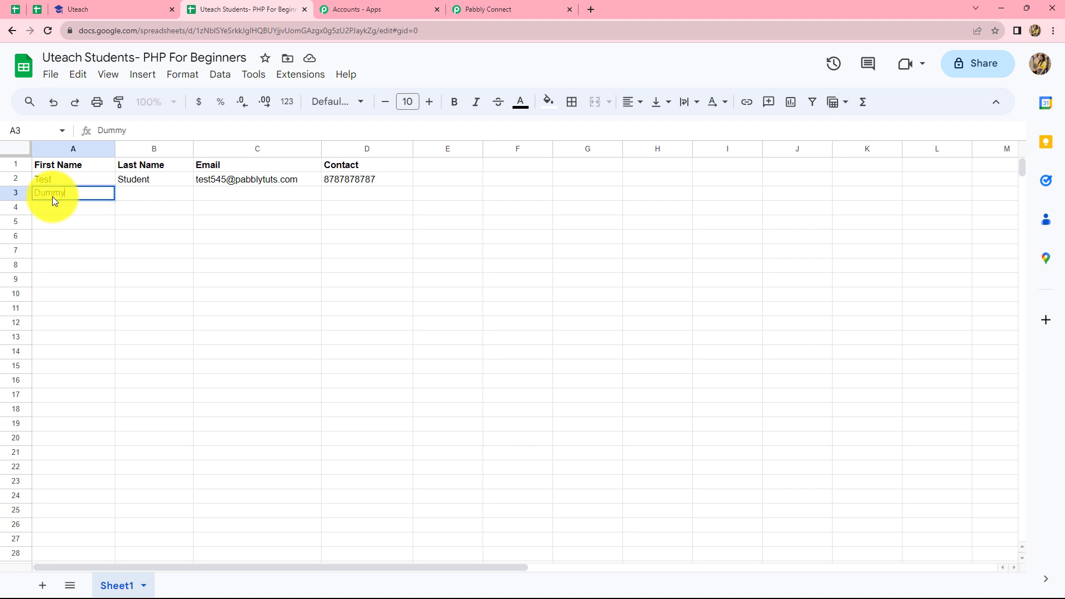
{"action": "key", "text": "Tab"}
{"action": "type", "text": "User"}
{"action": "key", "text": "Tab"}
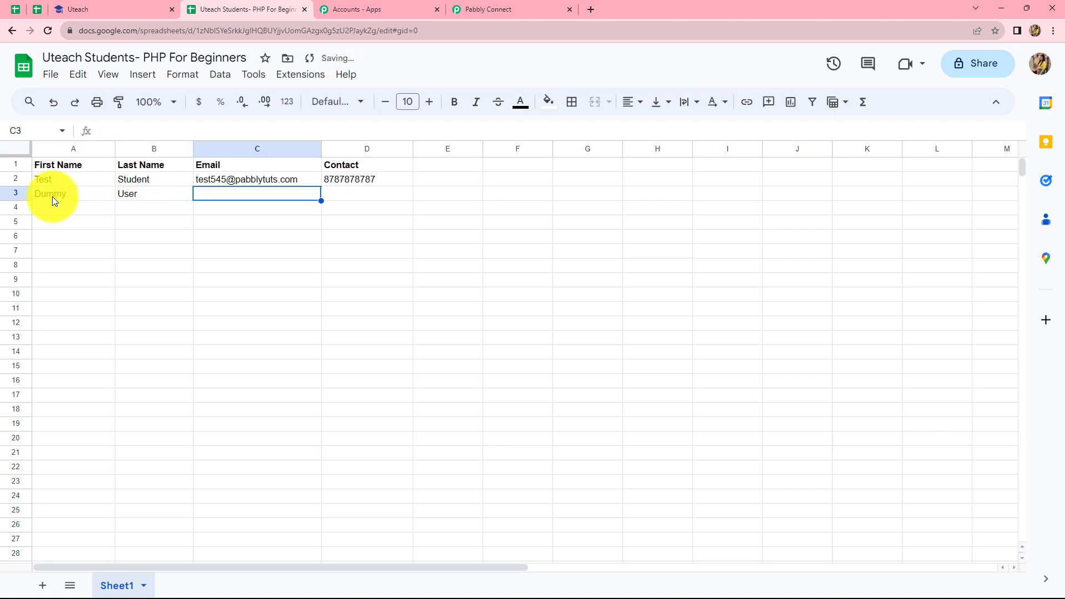
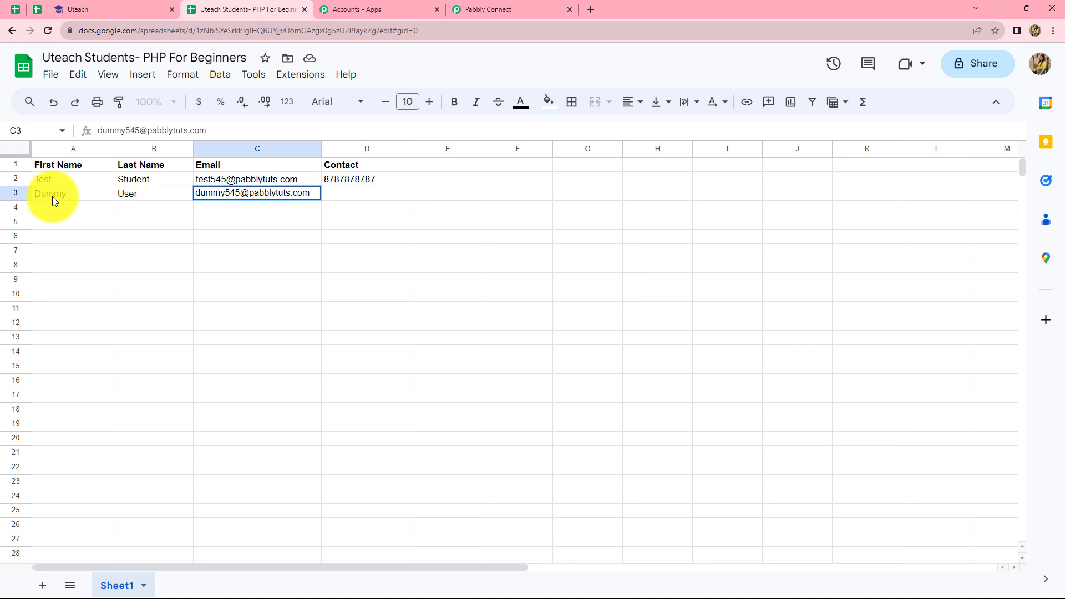
{"action": "key", "text": "Tab"}
{"action": "type", "text": "999999999"}
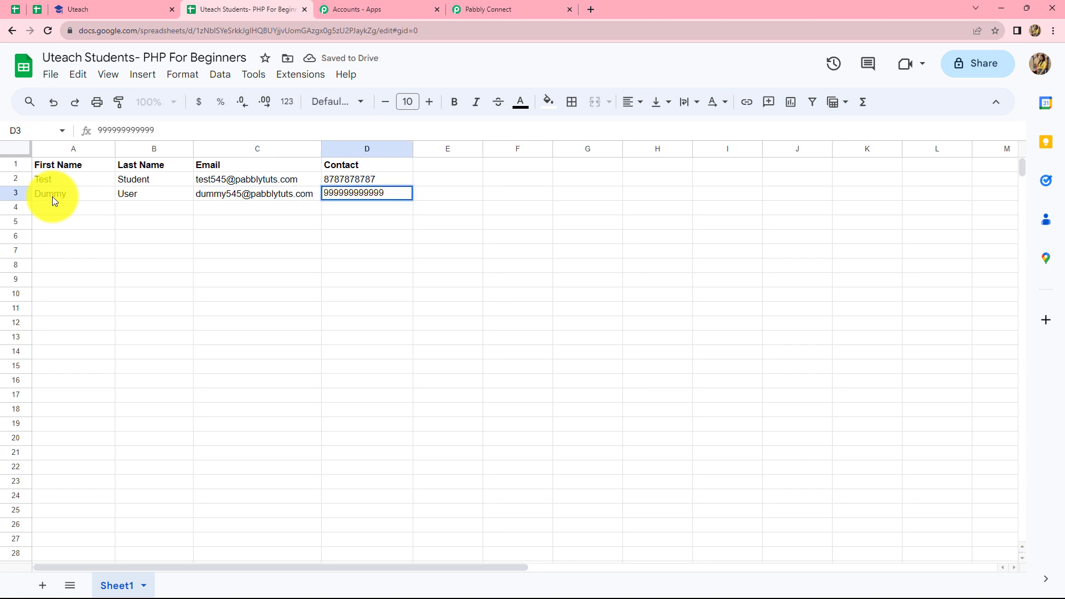
{"action": "type", "text": "9"}
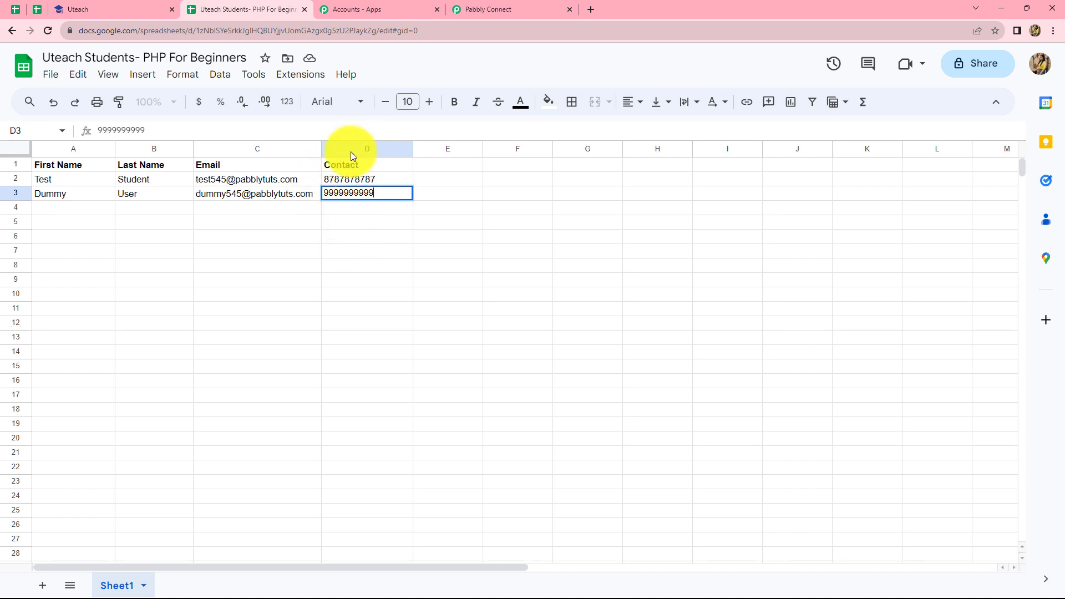
Reload Uteach's Students list, confirm DummyUser is enrolled in PHP for Beginners, then return to Pabbly
{"action": "left_click", "coordinate": [127, 8]}
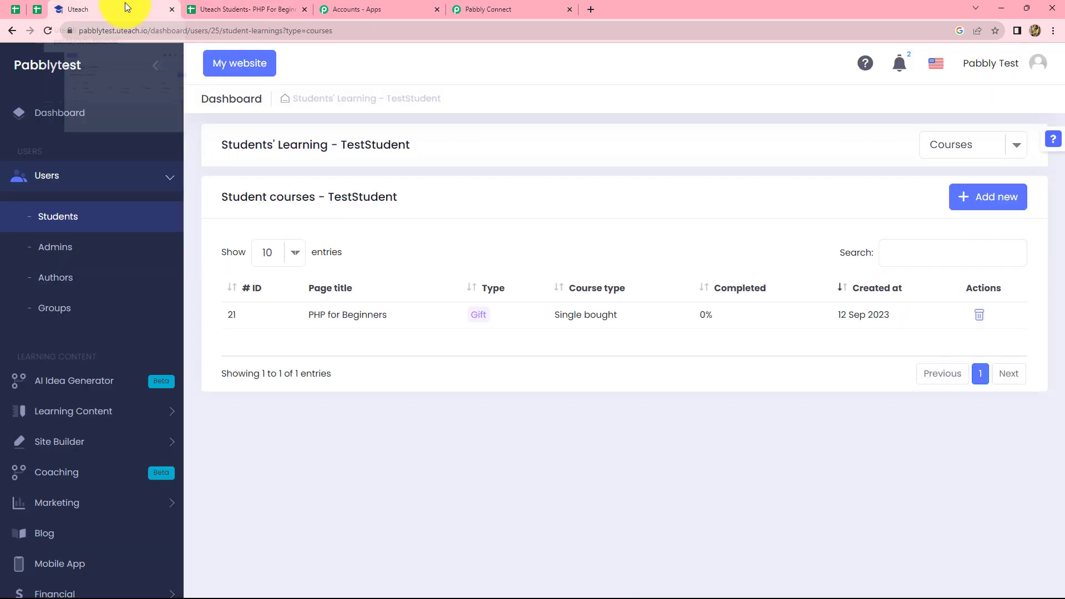
{"action": "left_click", "coordinate": [12, 29]}
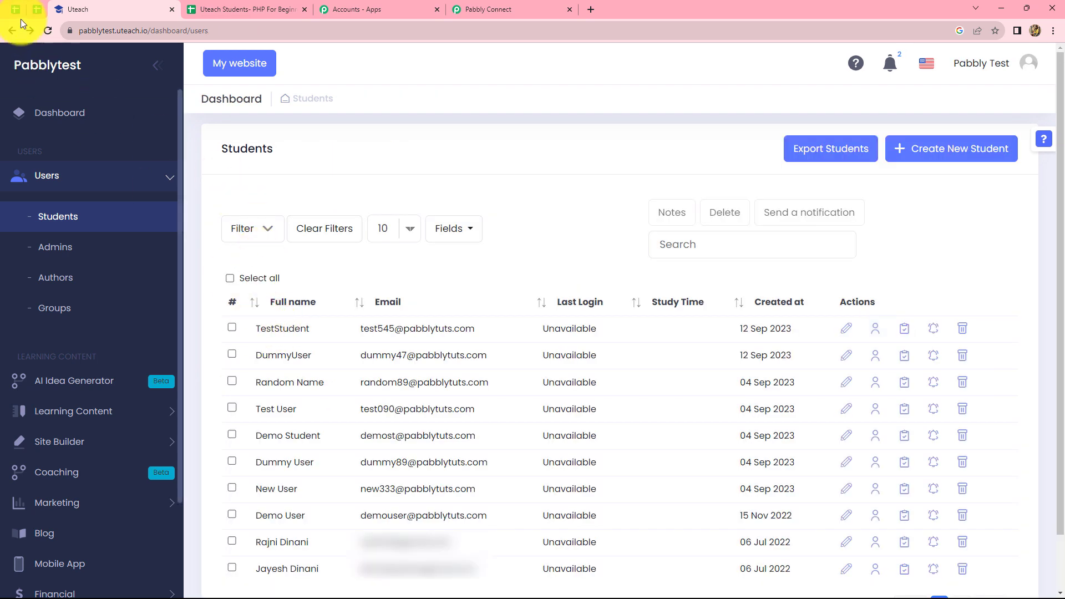
{"action": "left_click", "coordinate": [48, 30]}
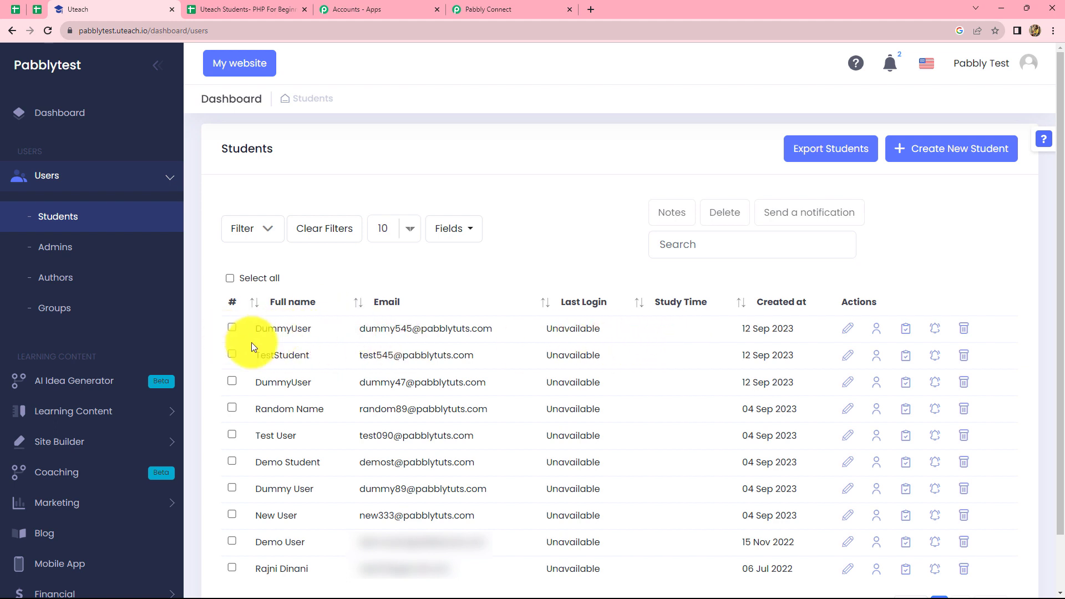
{"action": "left_click", "coordinate": [871, 340]}
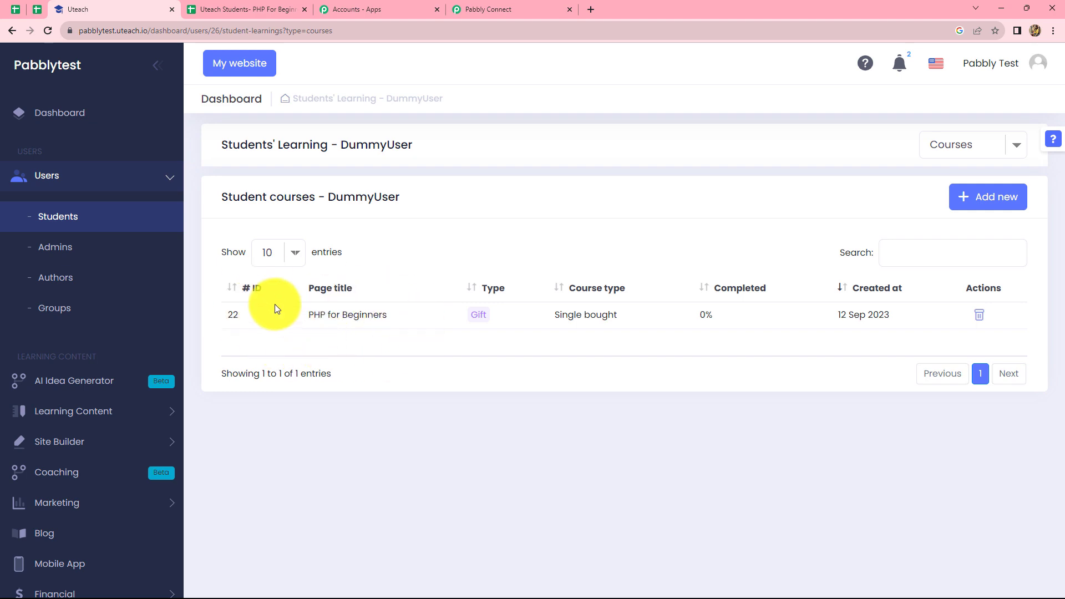
{"action": "left_click", "coordinate": [479, 8]}
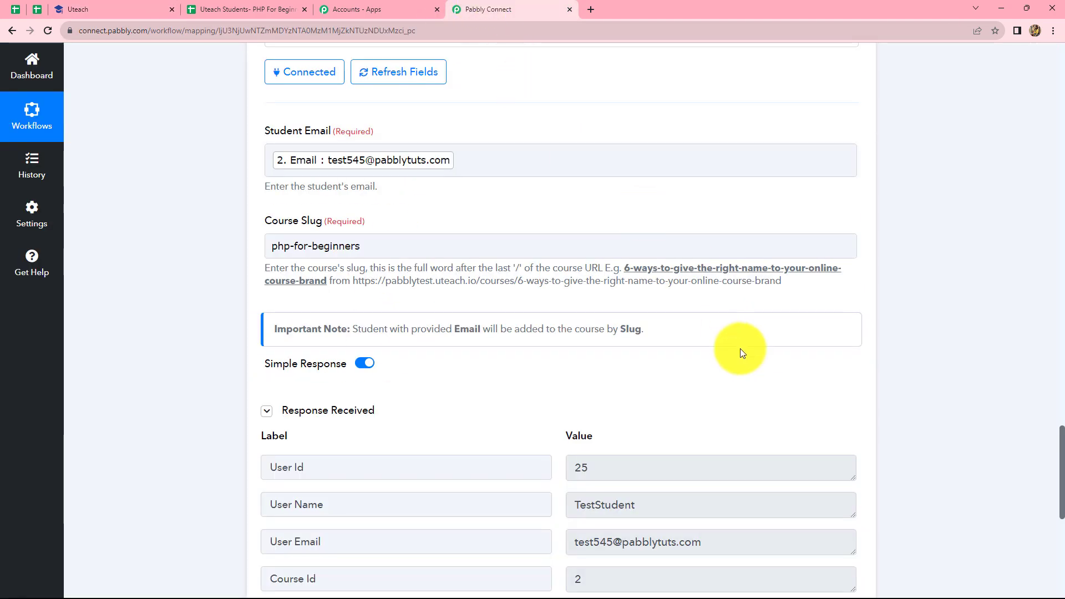
Collapse the Uteach 'Add Student to Course' and 'Create Student' steps so the full workflow is visible
{"action": "scroll", "coordinate": [740, 347], "scroll_direction": "up", "scroll_amount": 4}
{"action": "scroll", "coordinate": [740, 347], "scroll_direction": "up", "scroll_amount": 5}
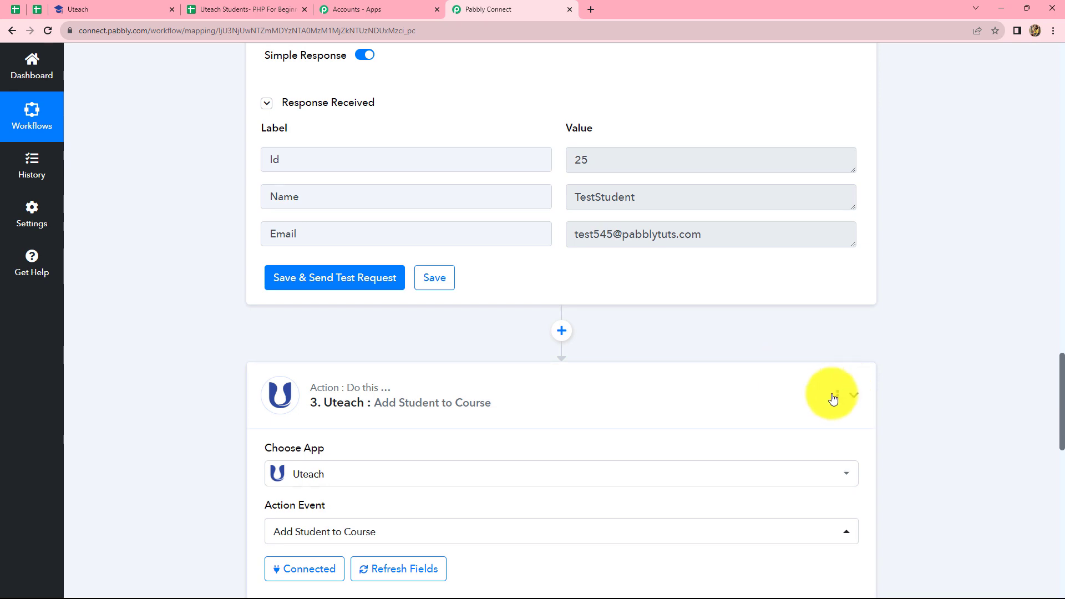
{"action": "left_click", "coordinate": [832, 397]}
{"action": "scroll", "coordinate": [833, 391], "scroll_direction": "up", "scroll_amount": 10}
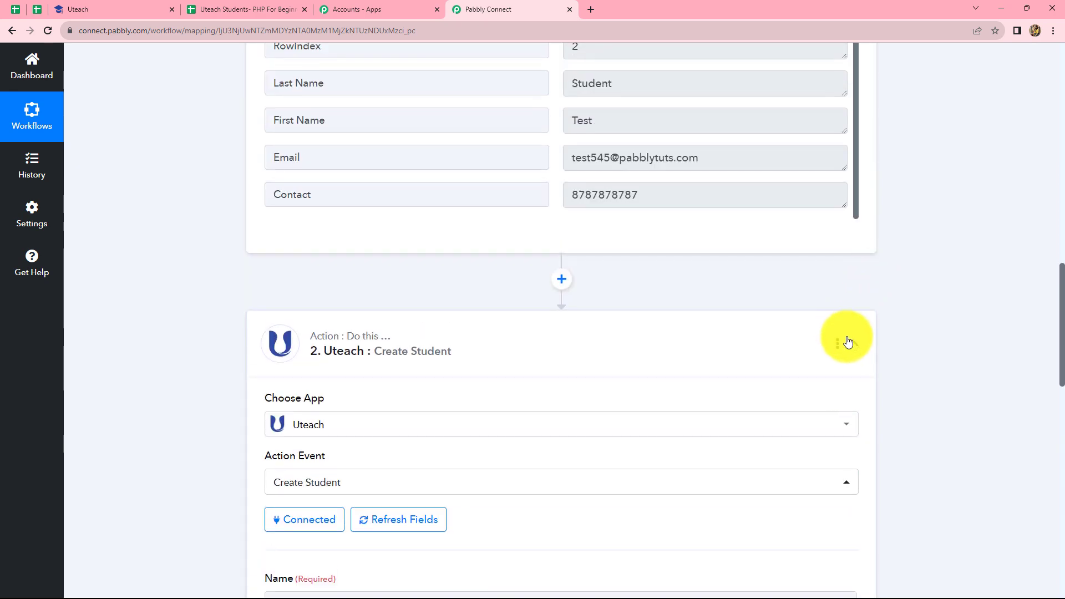
{"action": "left_click", "coordinate": [850, 346]}
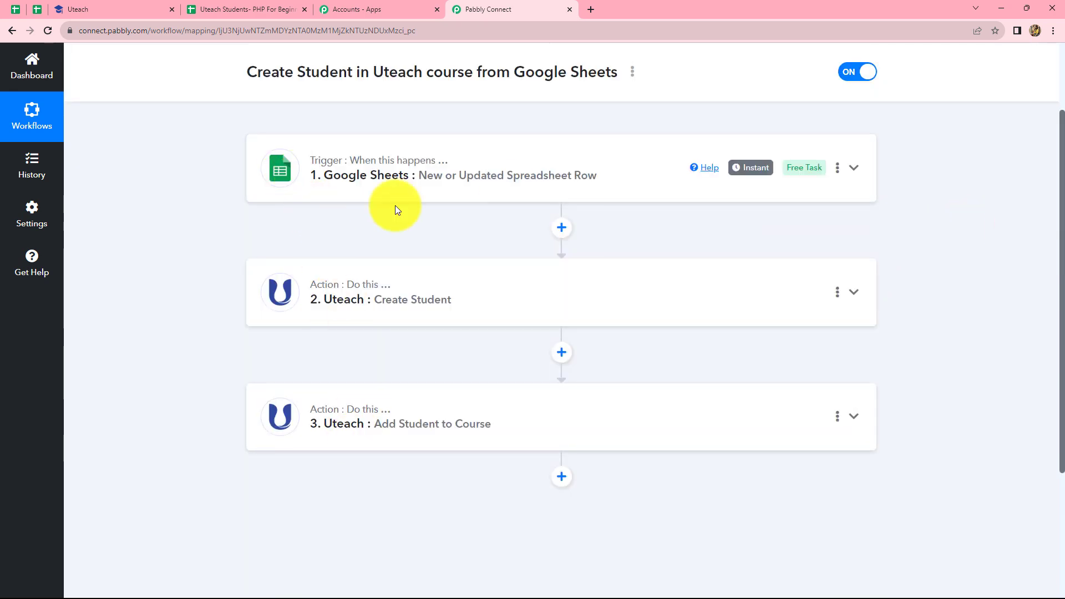